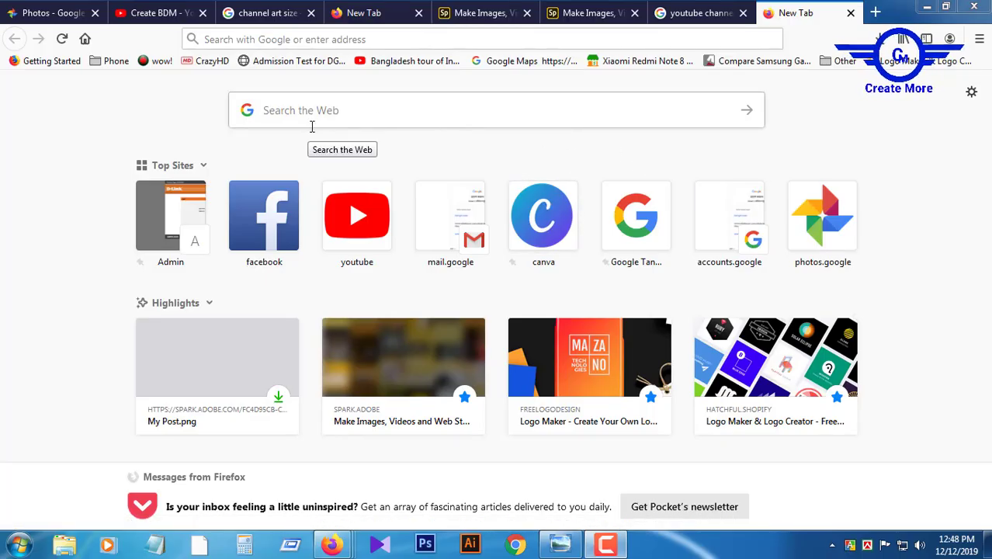
Search the web for "youtube channel art maker".
click(376, 110)
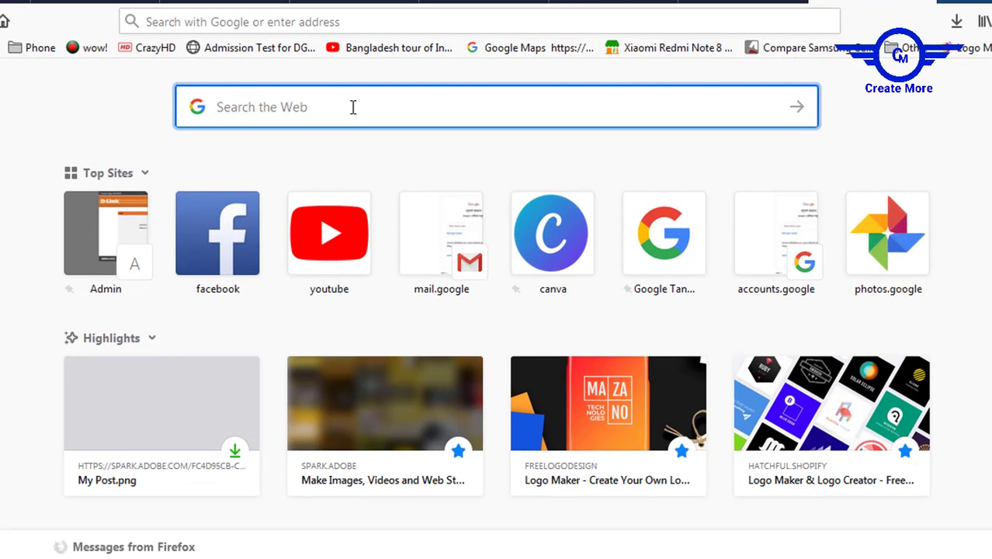
text(youtube)
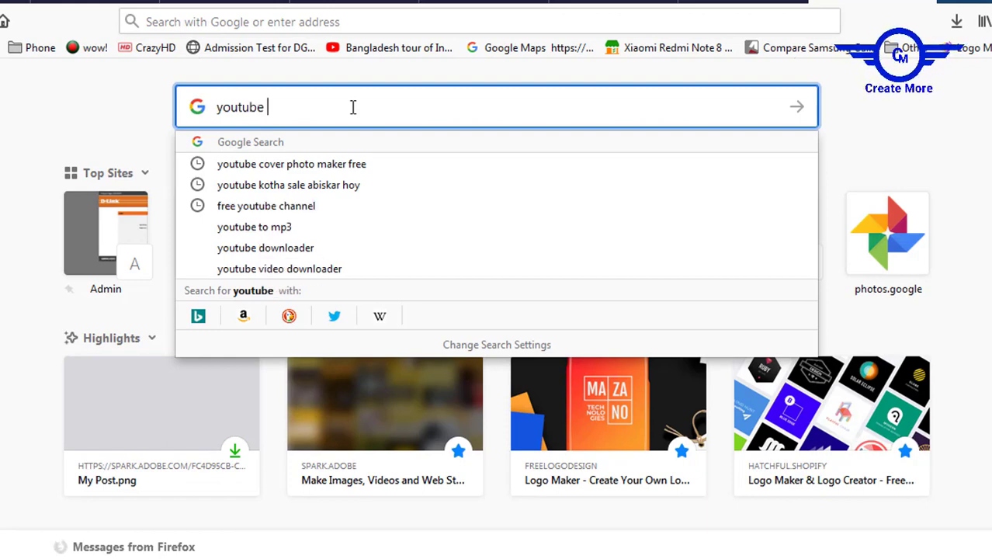
text( ch)
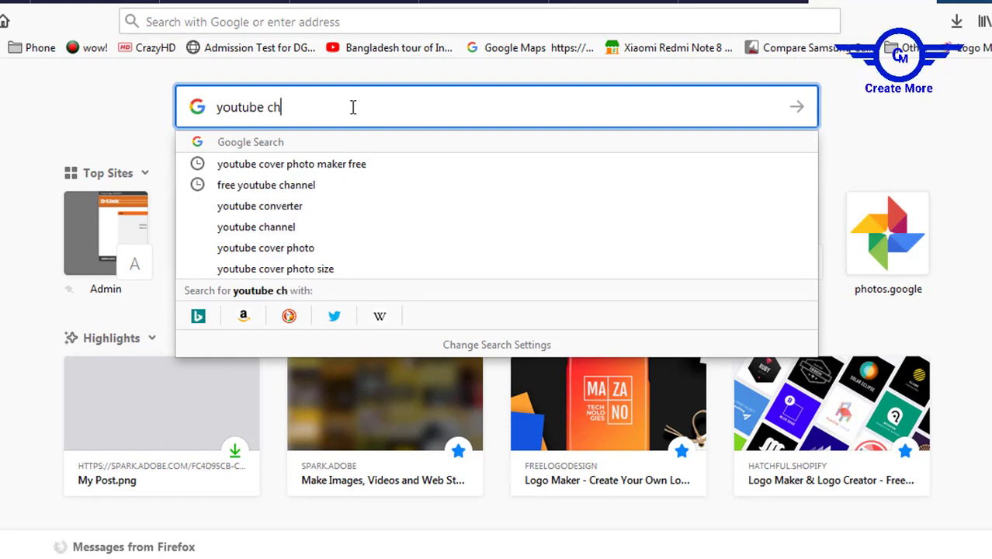
text(anne)
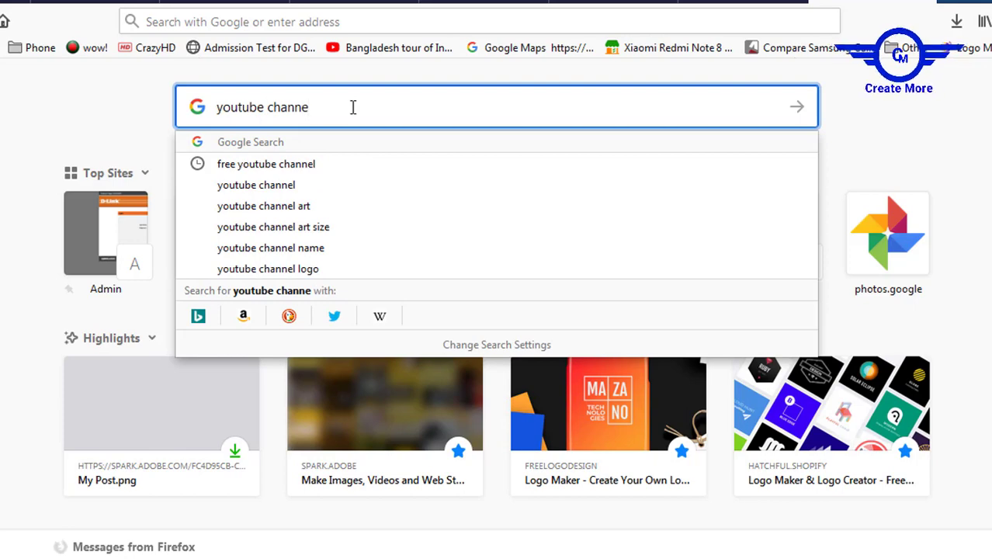
text(l art )
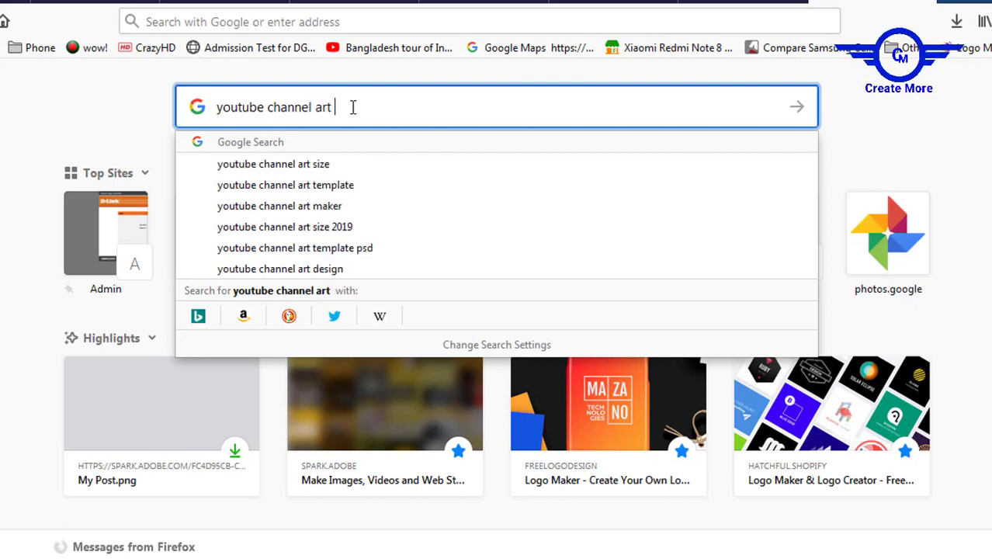
text(mak)
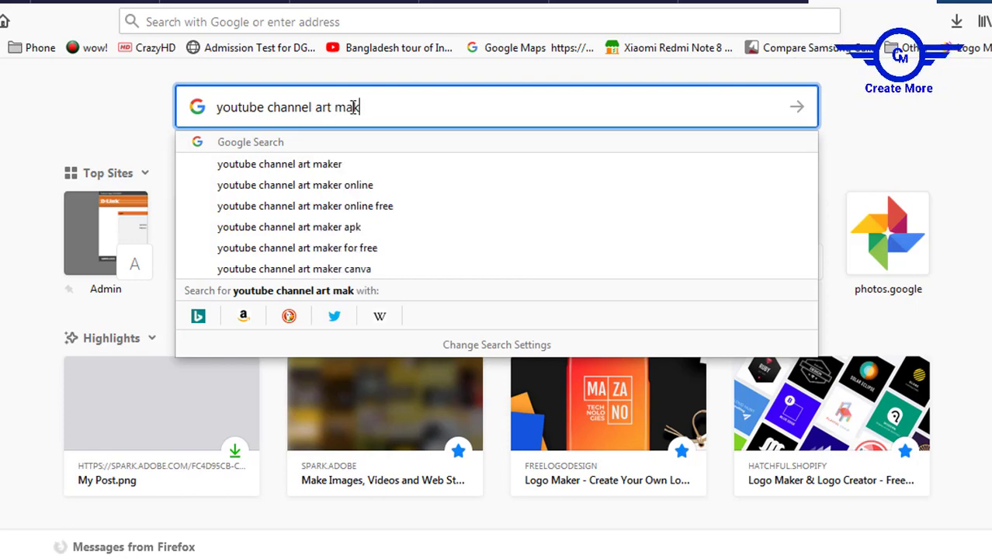
text(er)
click(793, 108)
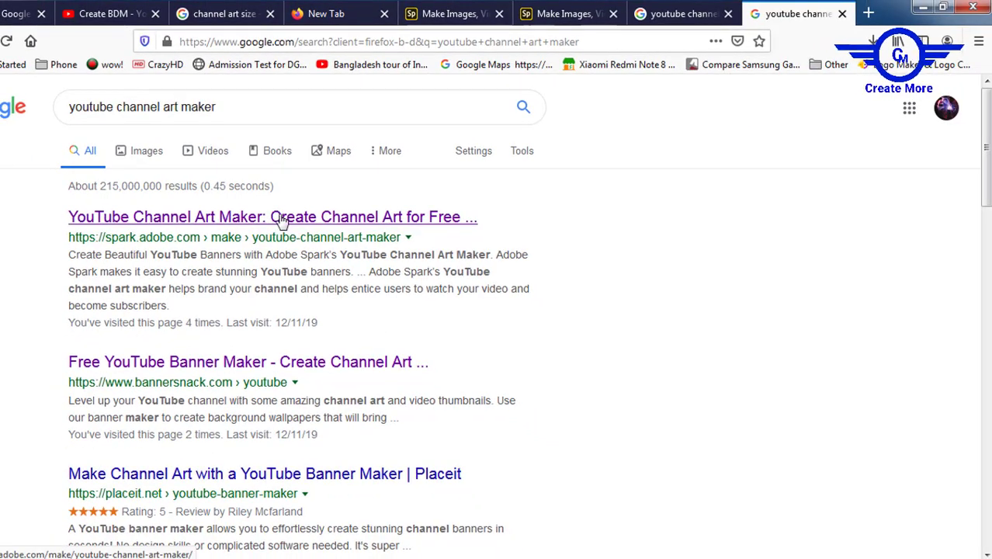
Open Adobe Spark's YouTube Channel Art Maker from the search results and start creating a new channel art.
click(201, 223)
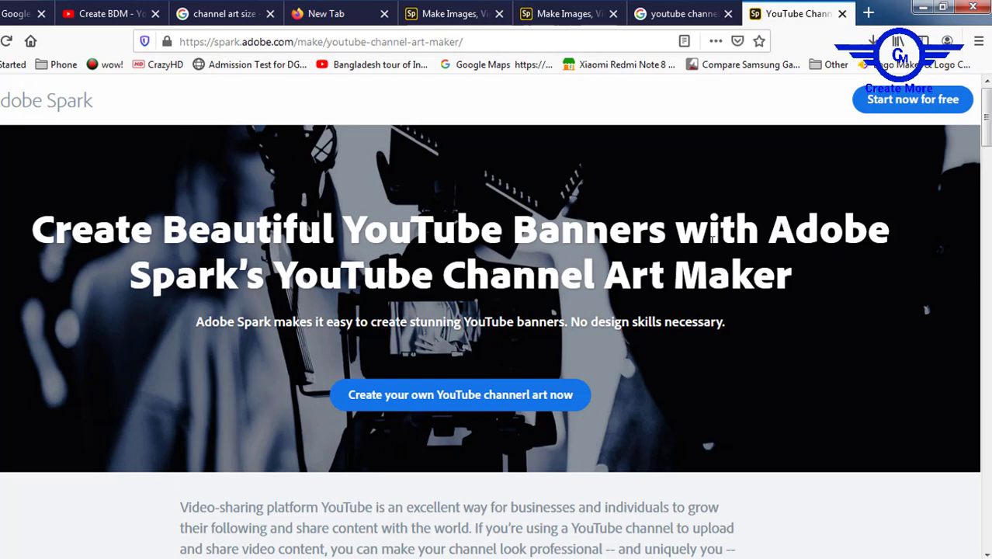
scroll(854, 187, down, 2)
scroll(982, 134, down, 2)
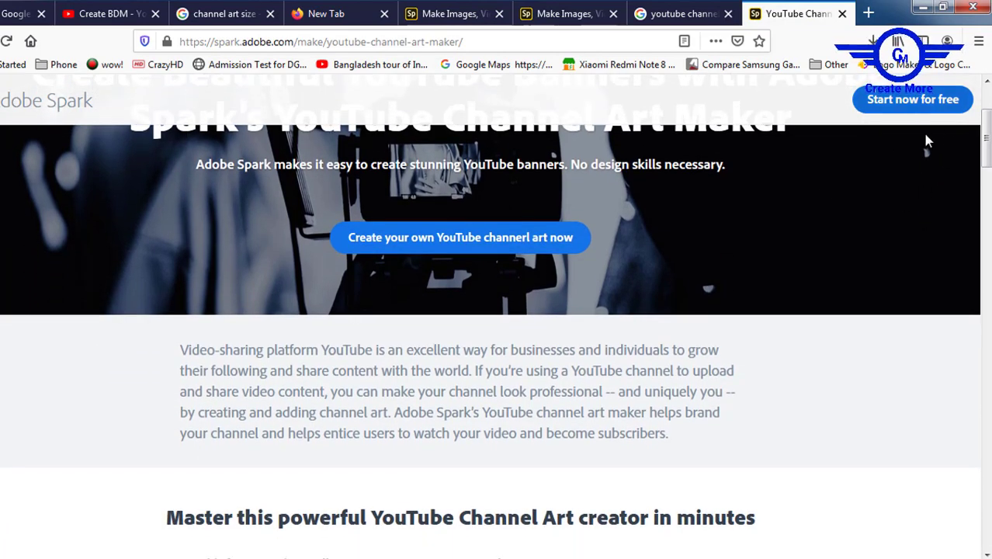
scroll(574, 266, up, 4)
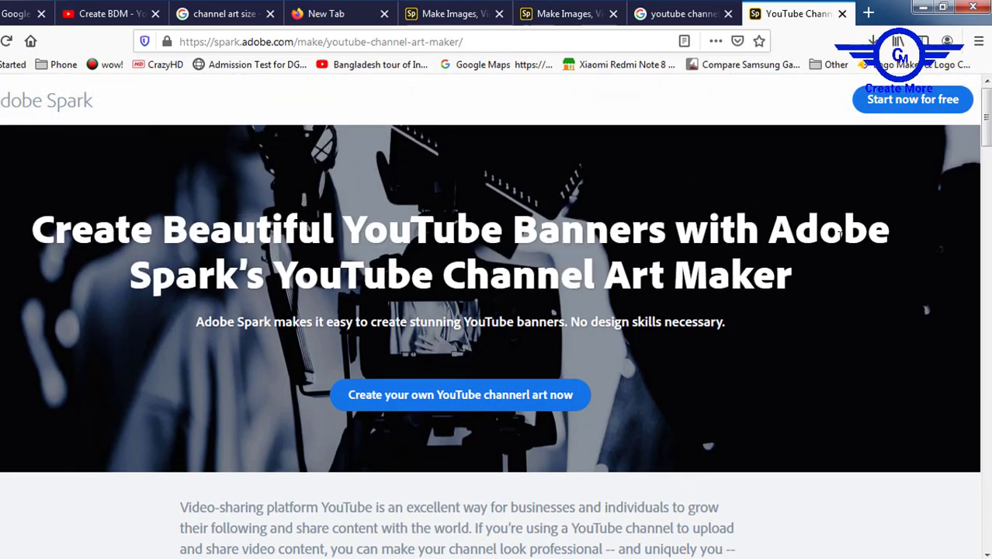
click(489, 402)
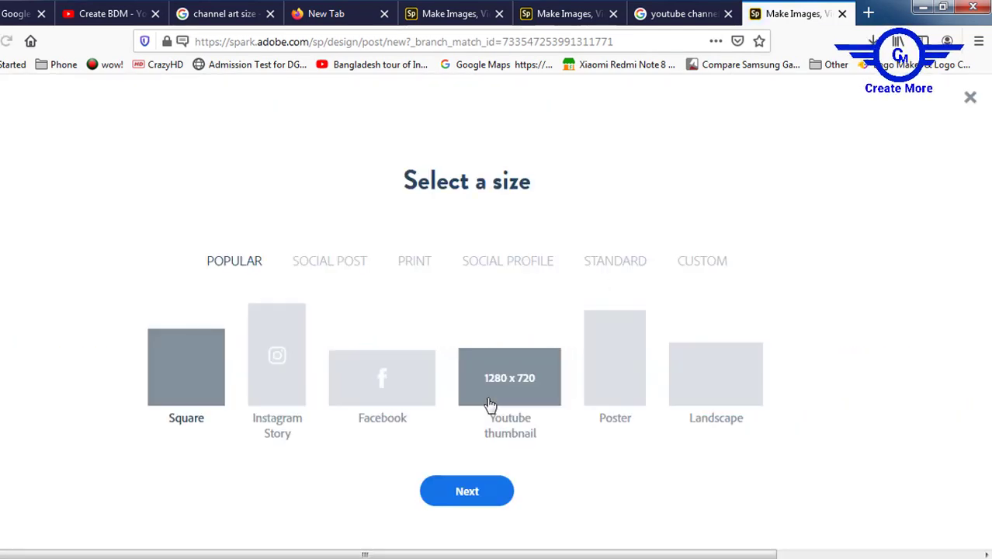
Set a custom canvas size of 2560 x 1440 px with locked proportions and continue to the photo selection.
click(699, 267)
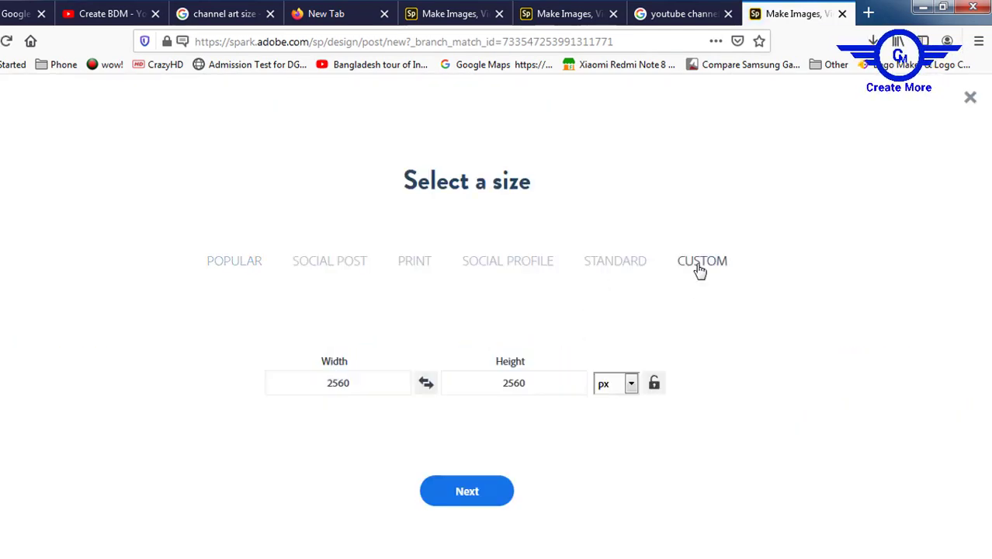
click(359, 386)
click(530, 383)
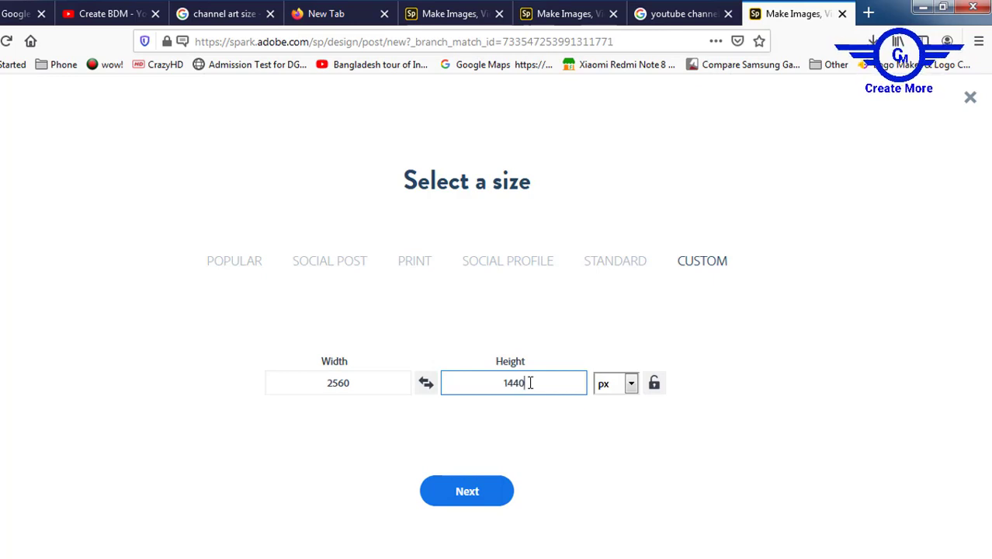
click(657, 386)
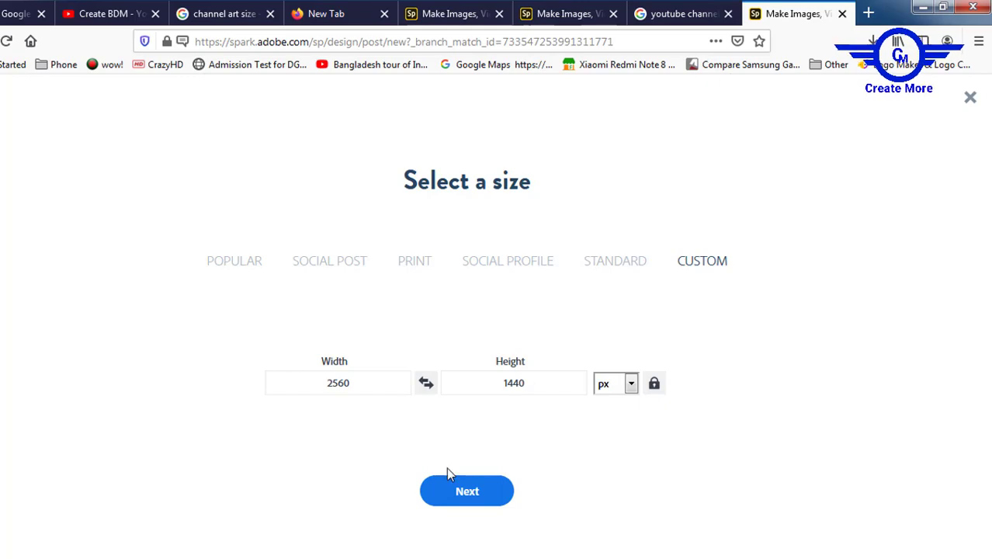
click(467, 492)
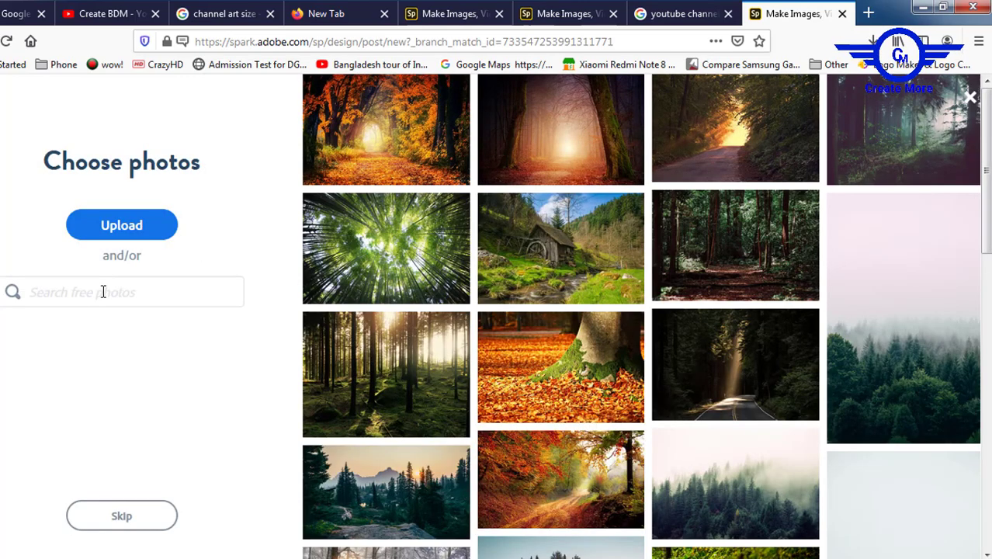
Search the free photos for "technology" and use the glowing plasma ball photo as the design's background.
text(technology)
key(Return)
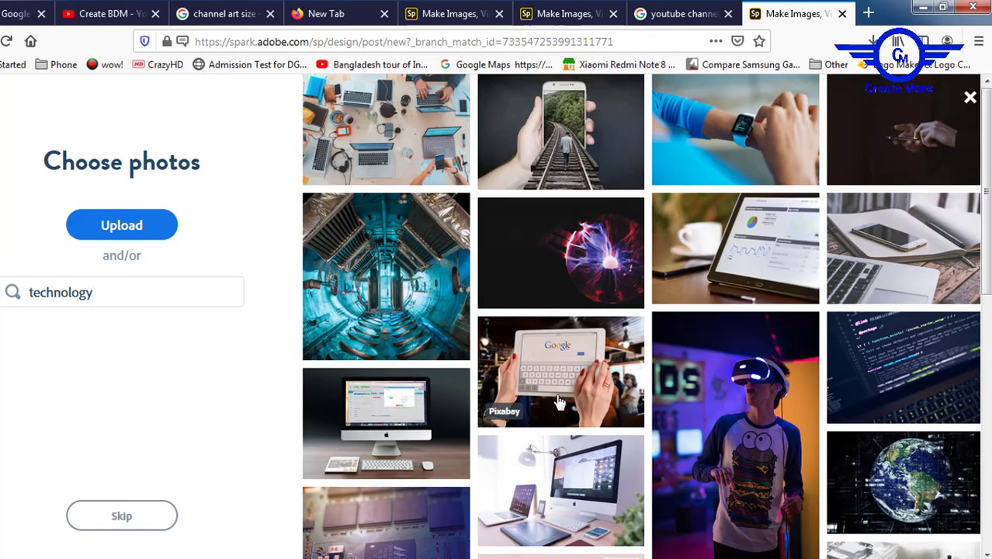
scroll(559, 402, down, 5)
scroll(559, 403, down, 3)
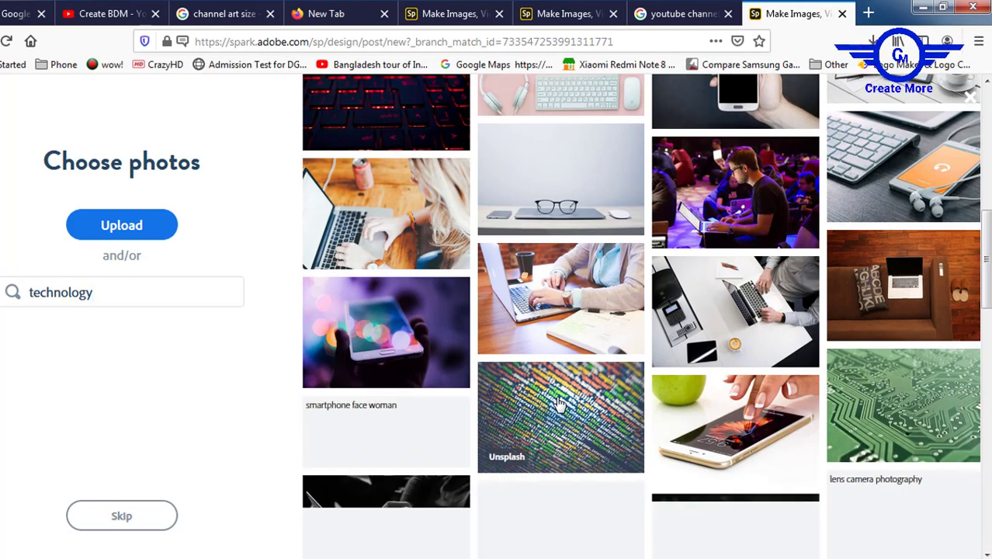
scroll(559, 402, down, 3)
scroll(560, 403, up, 10)
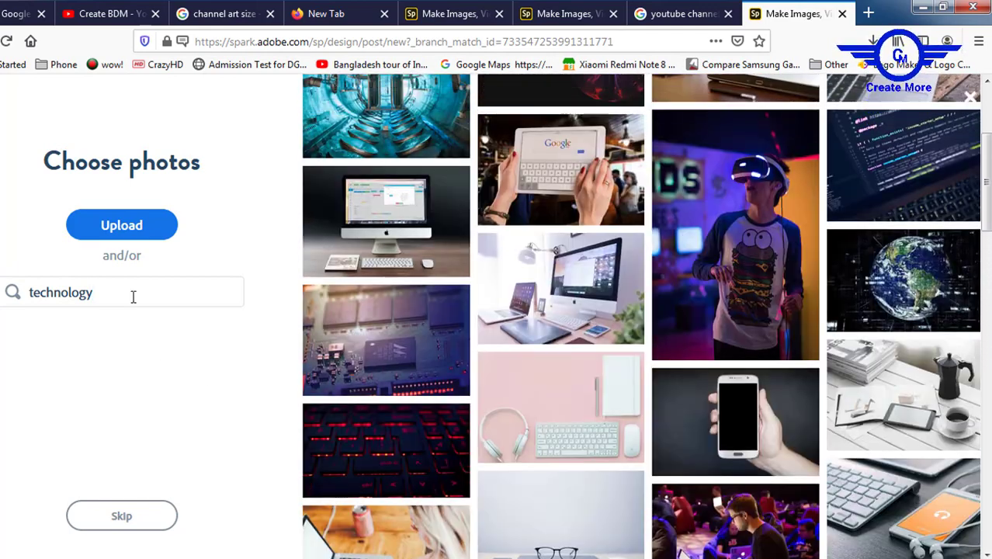
drag(133, 295, 11, 293)
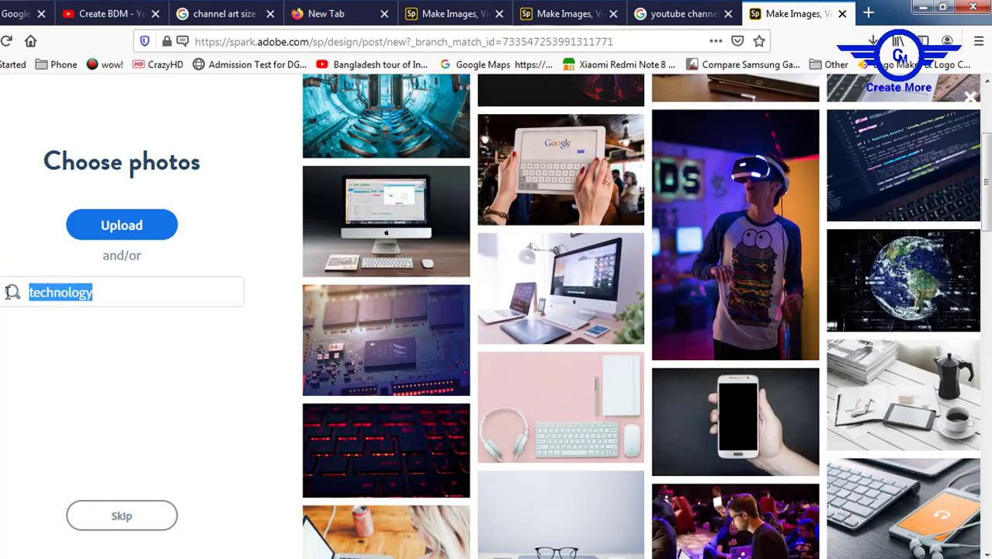
click(109, 291)
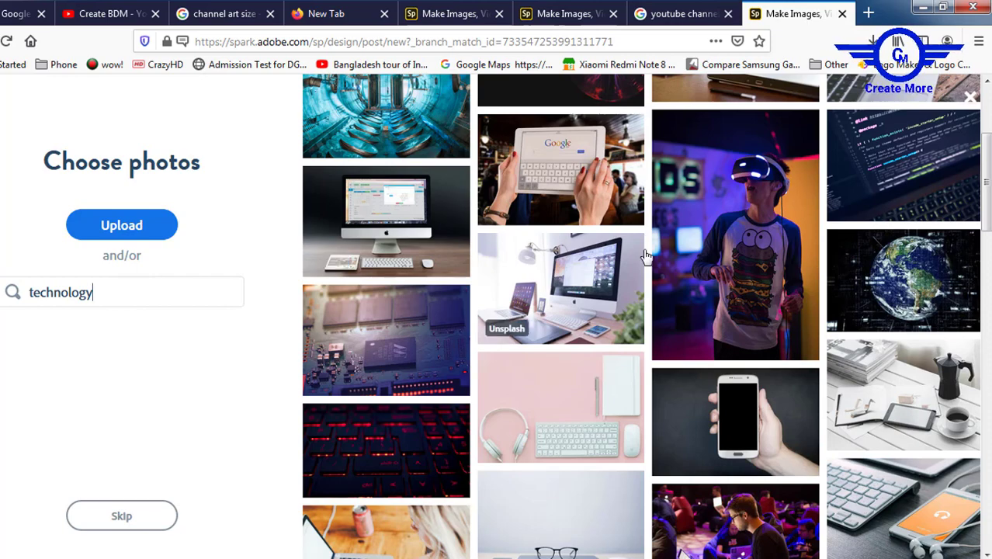
scroll(644, 255, up, 3)
click(571, 234)
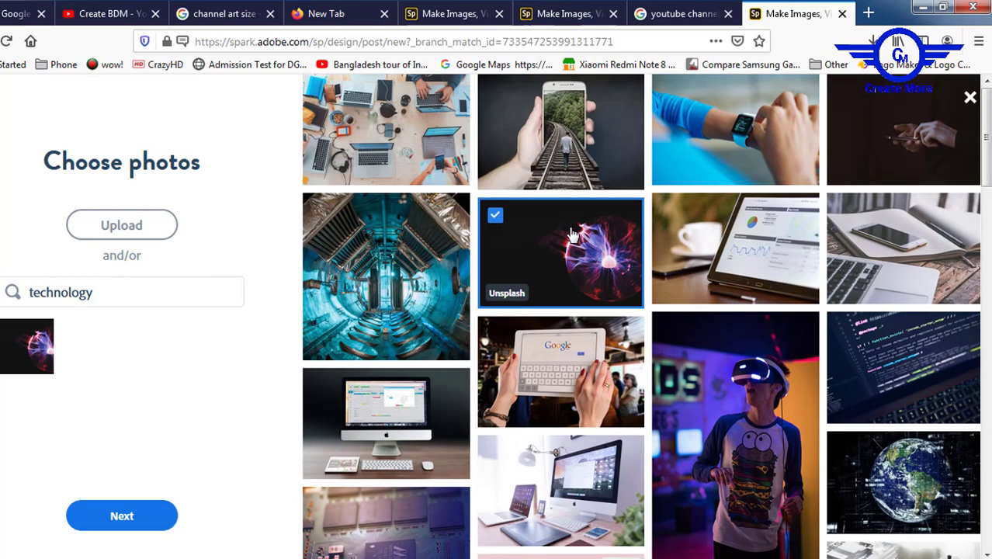
click(124, 517)
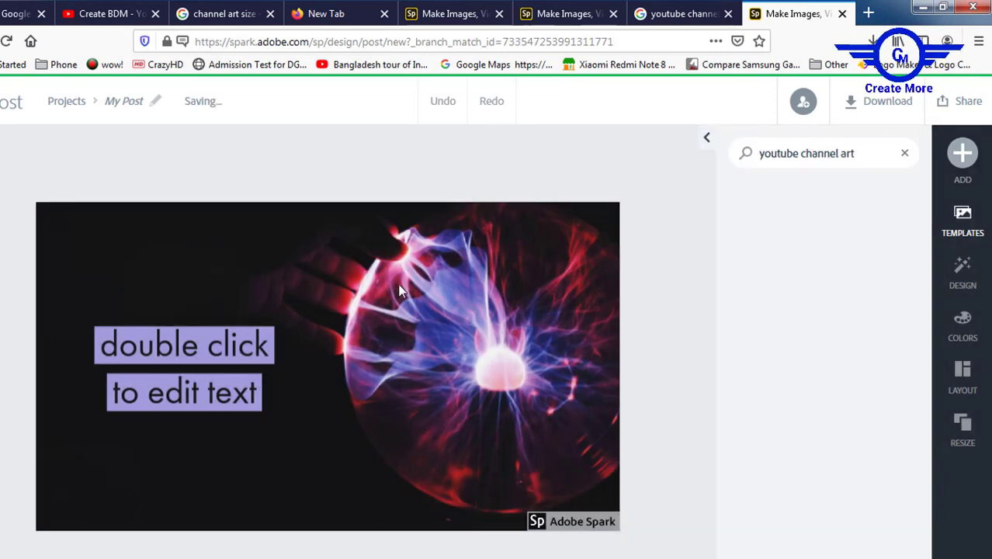
Replace the placeholder text on the banner with "Create BDM".
click(195, 351)
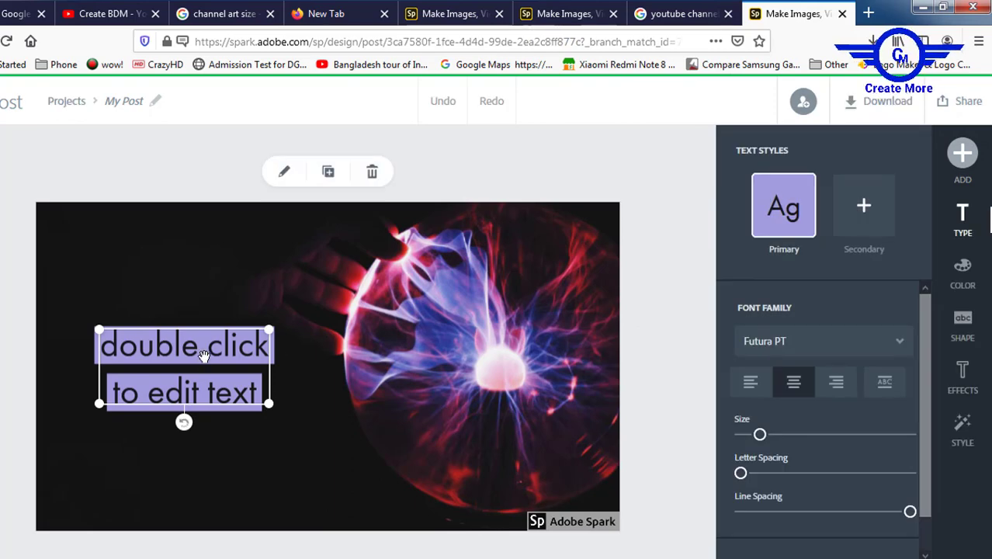
double_click(205, 353)
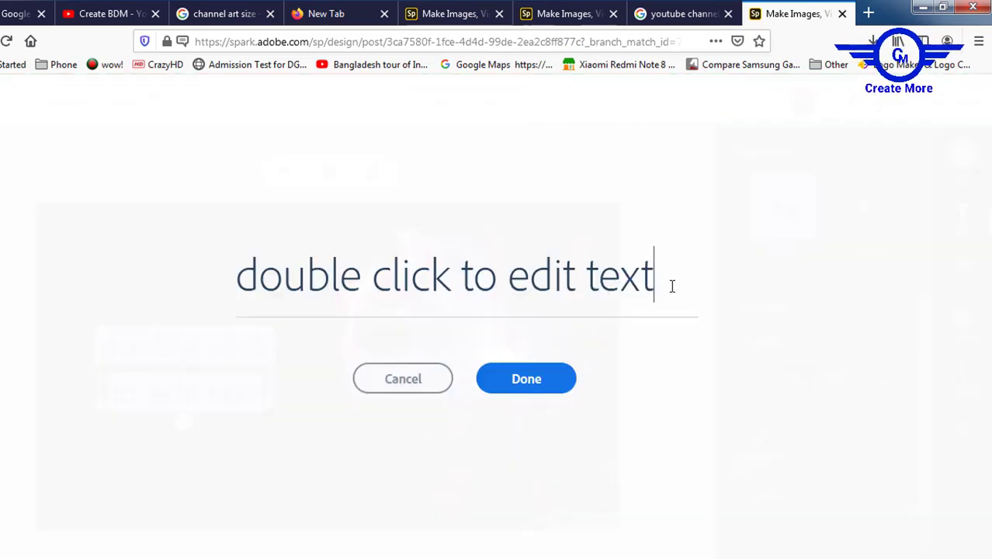
drag(641, 275, 356, 277)
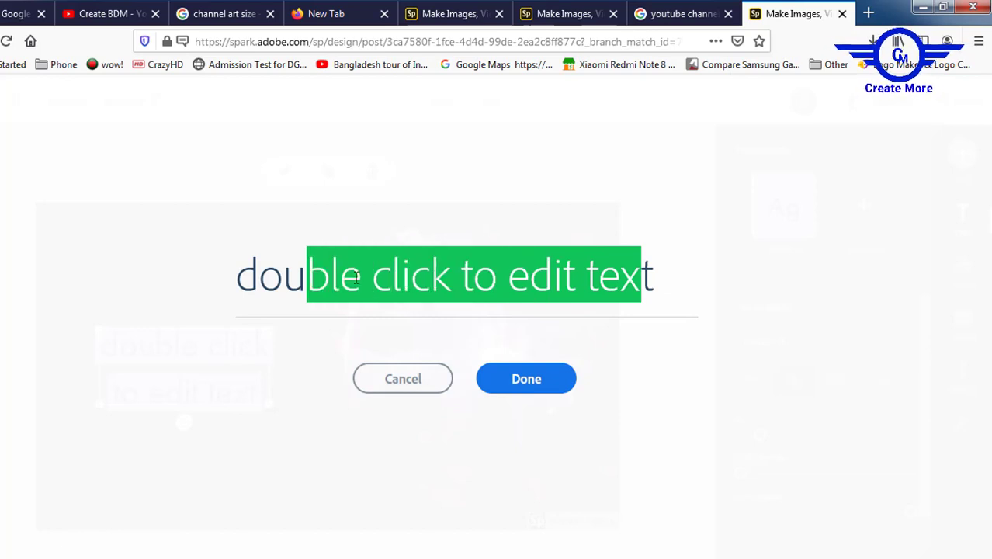
drag(650, 277, 275, 273)
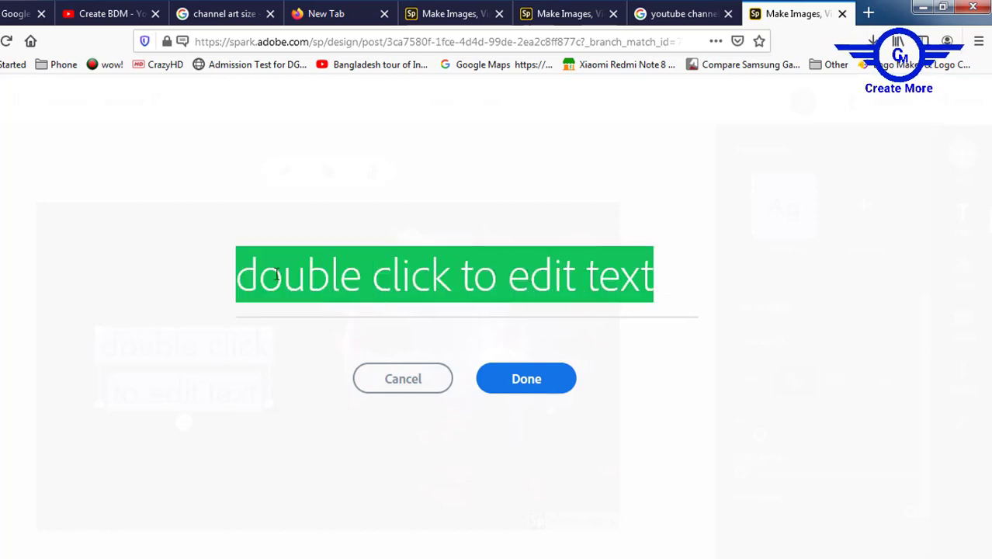
key(BackSpace)
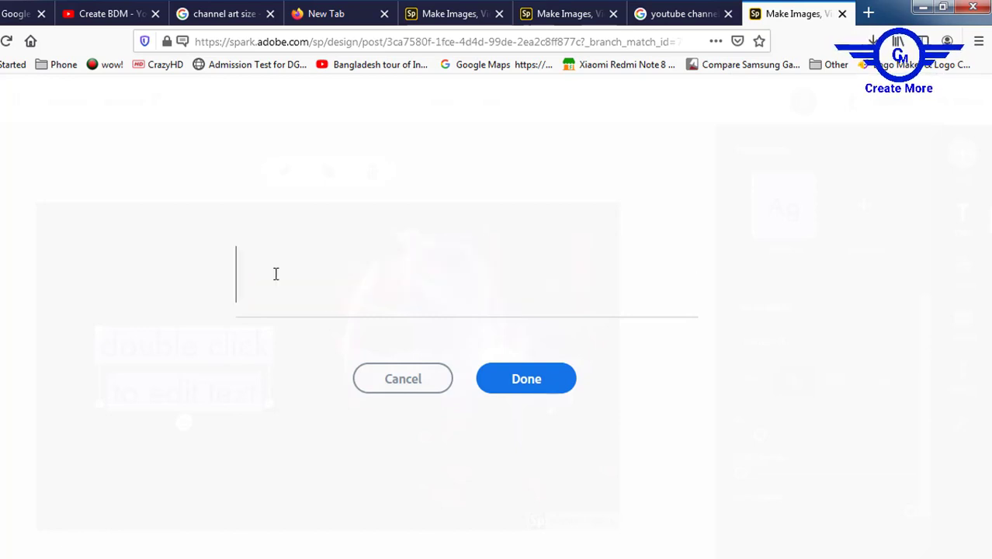
text(Create)
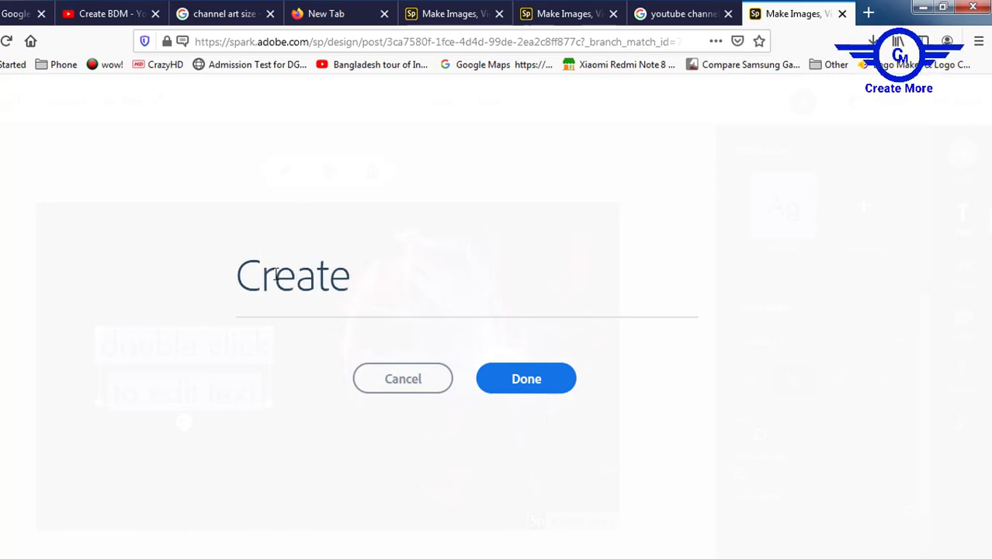
text( BDM)
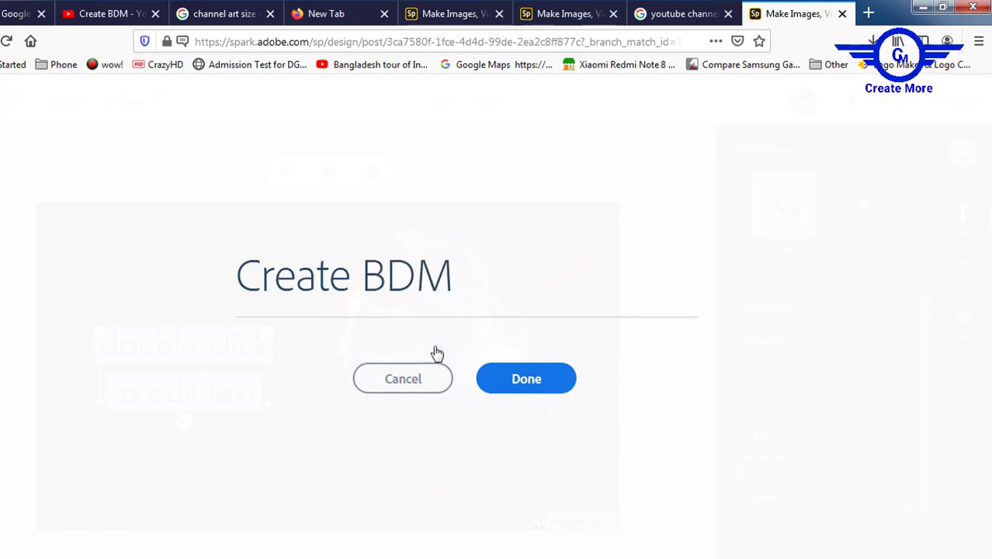
click(536, 379)
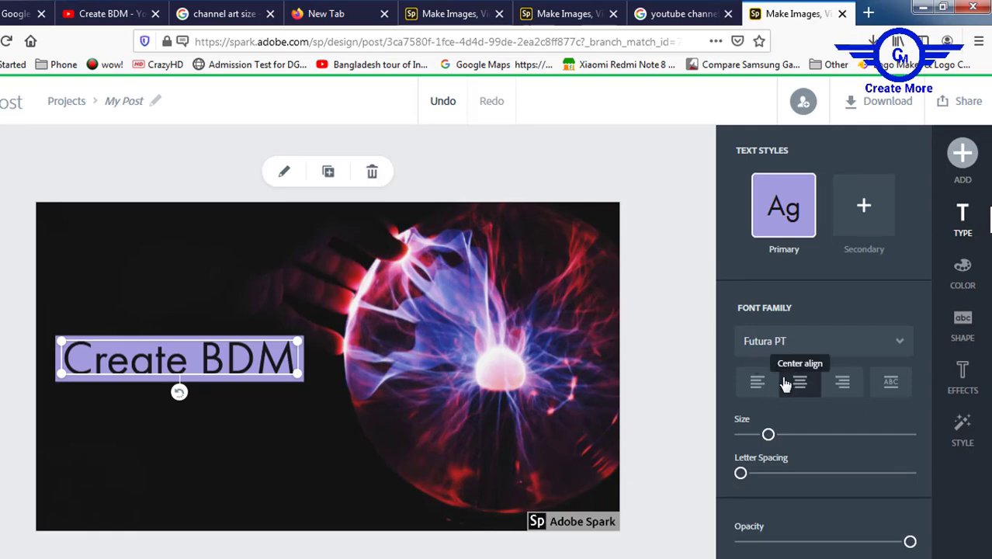
Try several fonts on the "Create BDM" text, including Harman Sans and Graduate Regular, and apply Myriad Hebrew Bold.
click(810, 349)
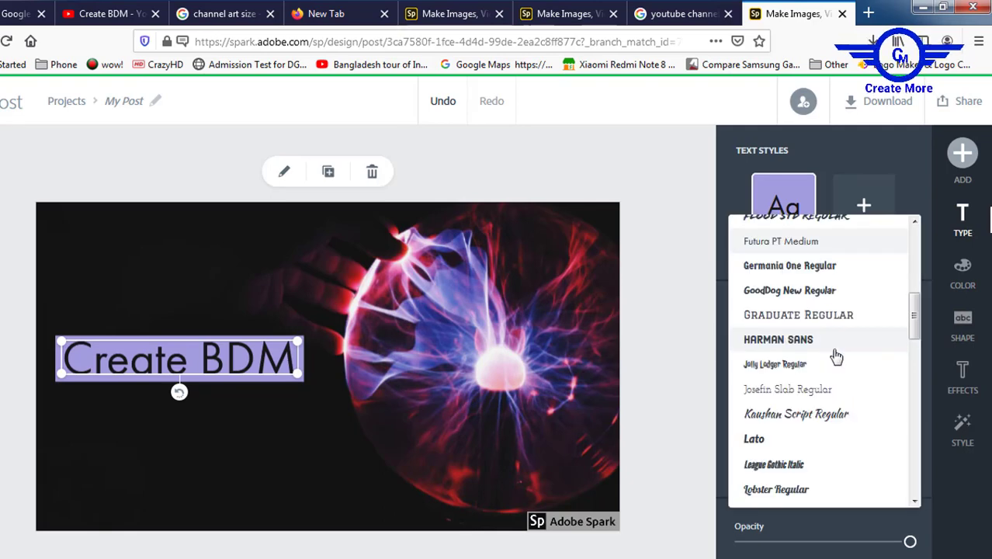
click(776, 343)
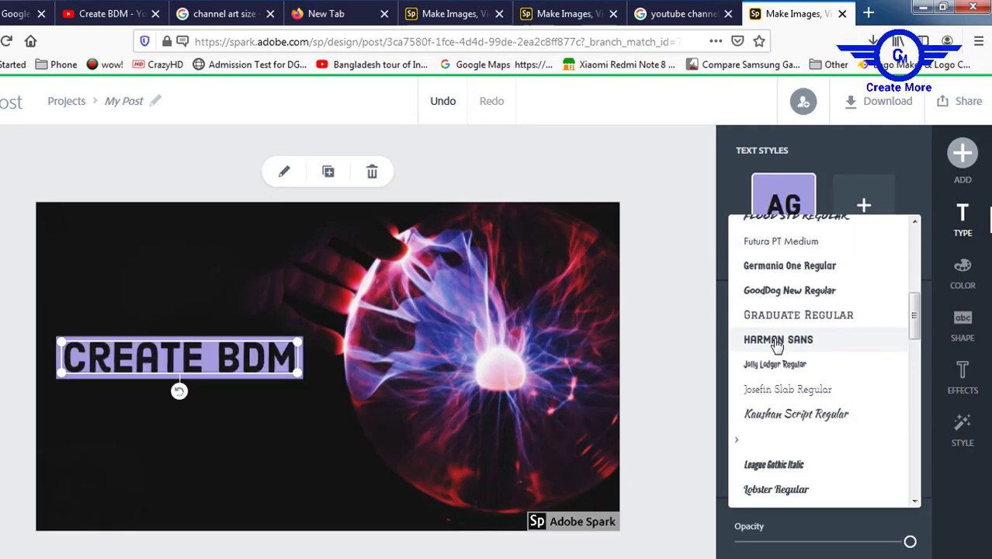
click(790, 290)
click(810, 326)
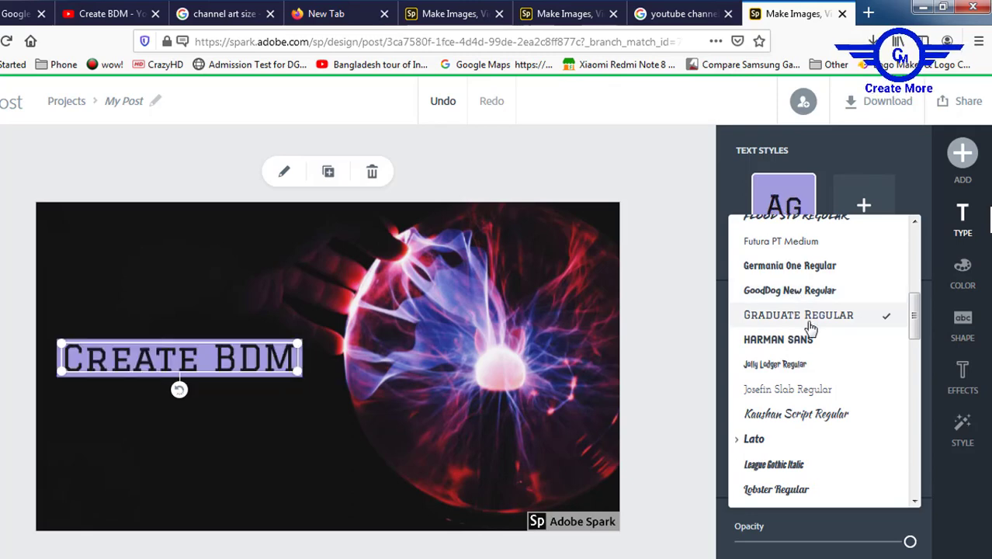
scroll(784, 431, down, 3)
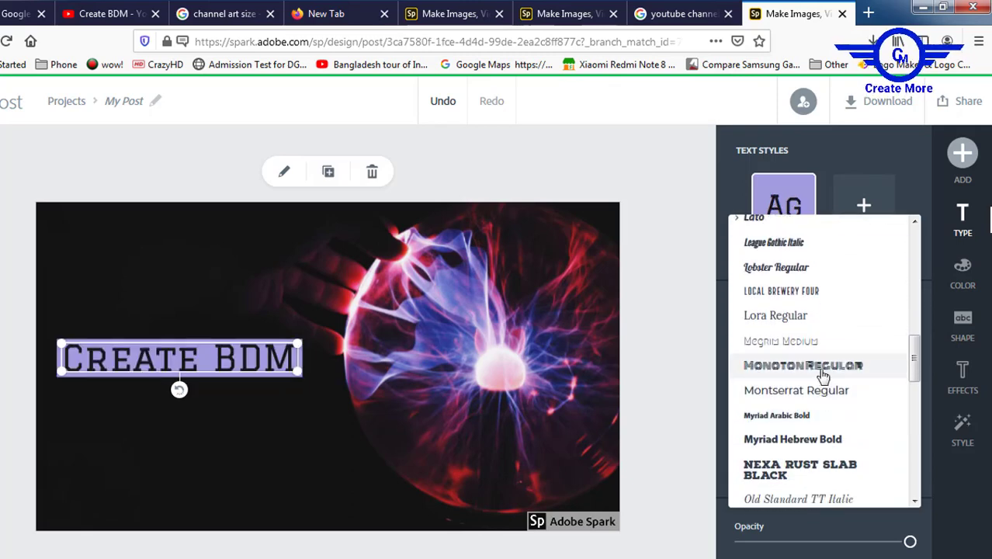
click(823, 371)
click(792, 440)
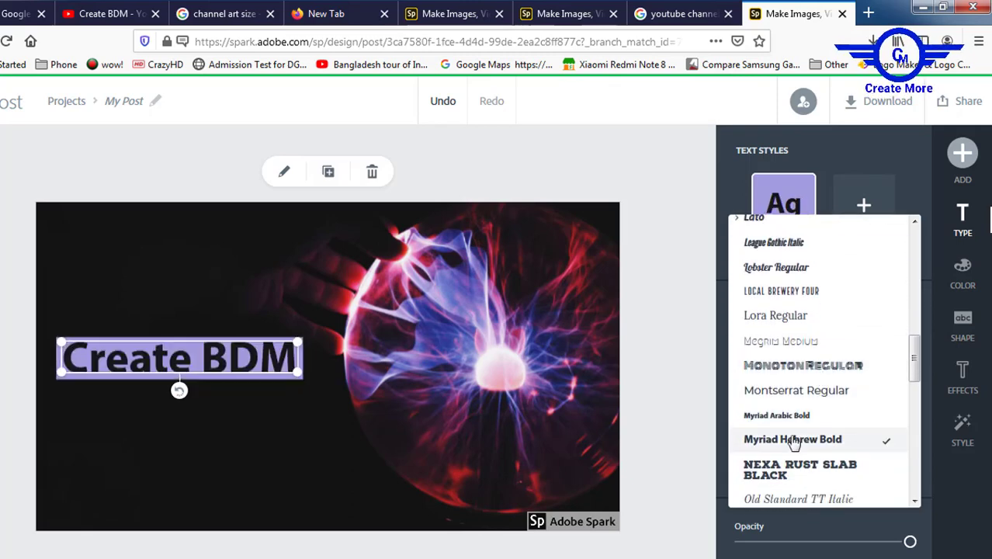
Try the secondary text style on the word "Create", then restore the primary style at 100% opacity.
click(221, 440)
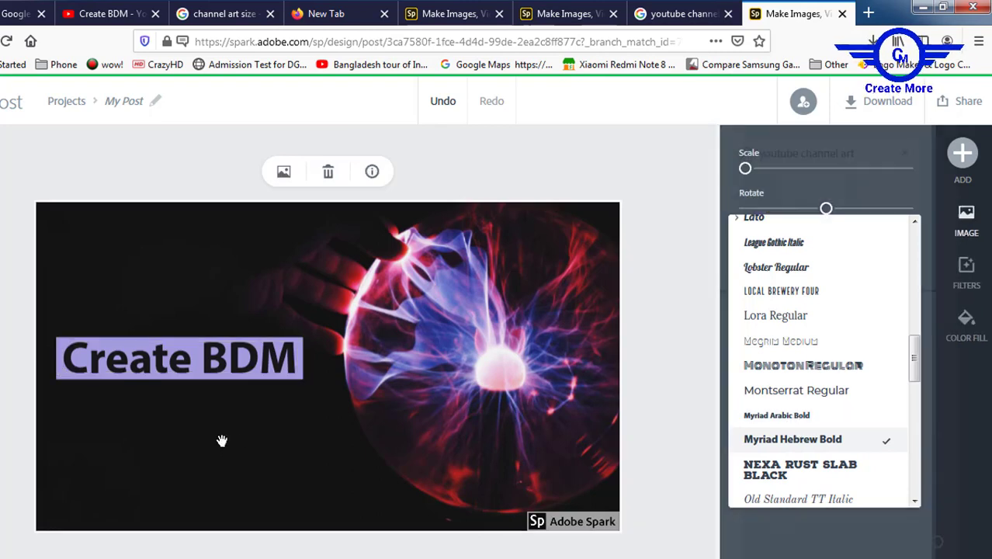
click(206, 373)
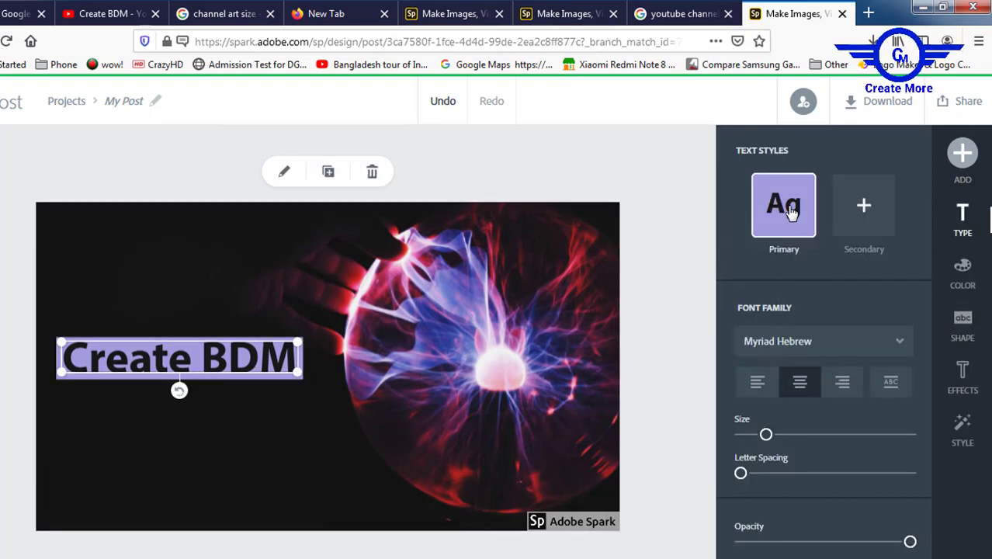
click(879, 214)
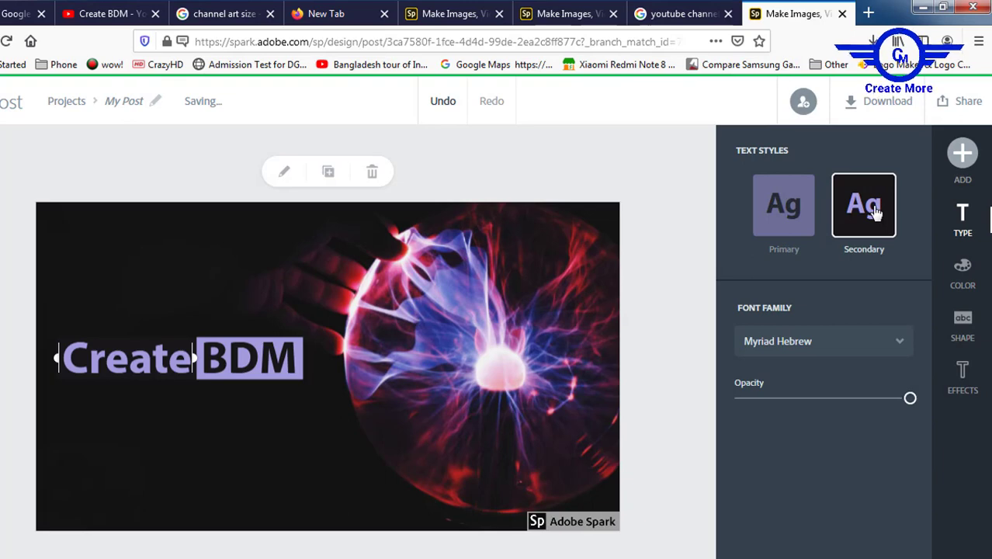
click(138, 370)
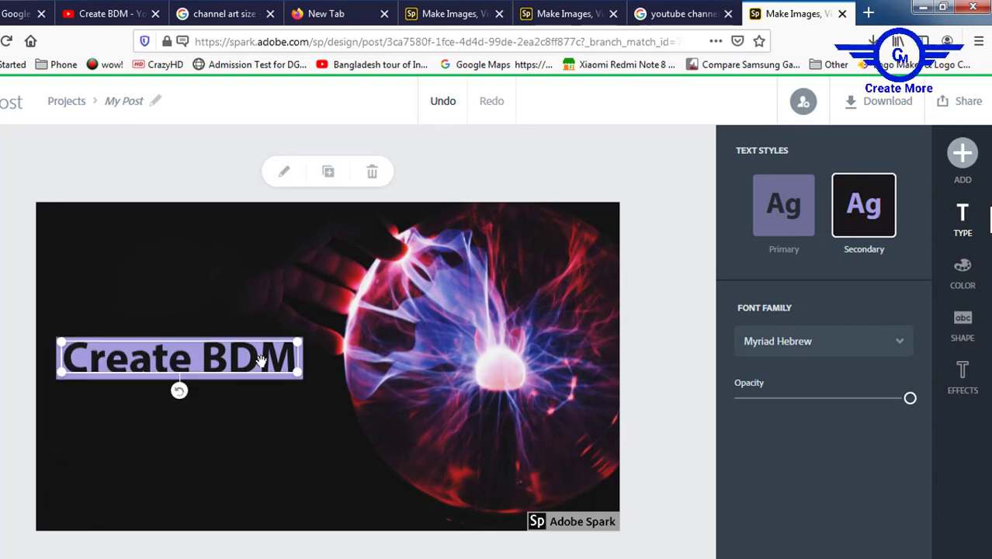
click(780, 223)
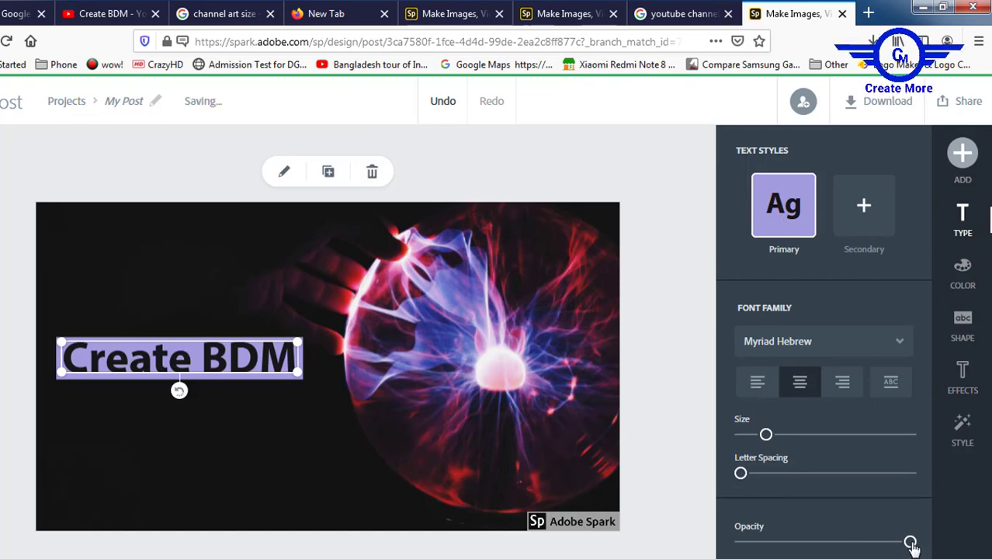
drag(911, 542, 932, 551)
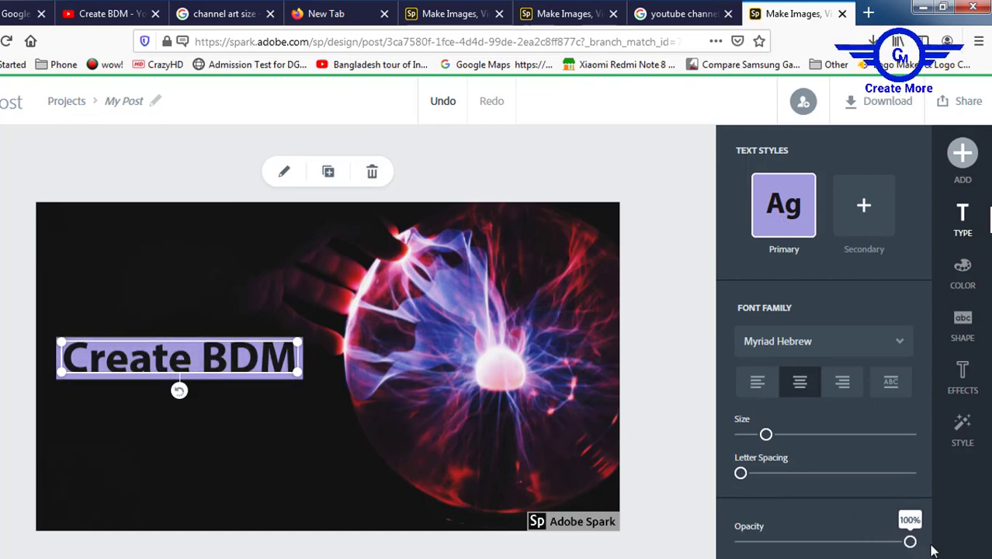
Try several blue color pairs on the "Create BDM" text and apply cyan lettering on a white background.
click(959, 290)
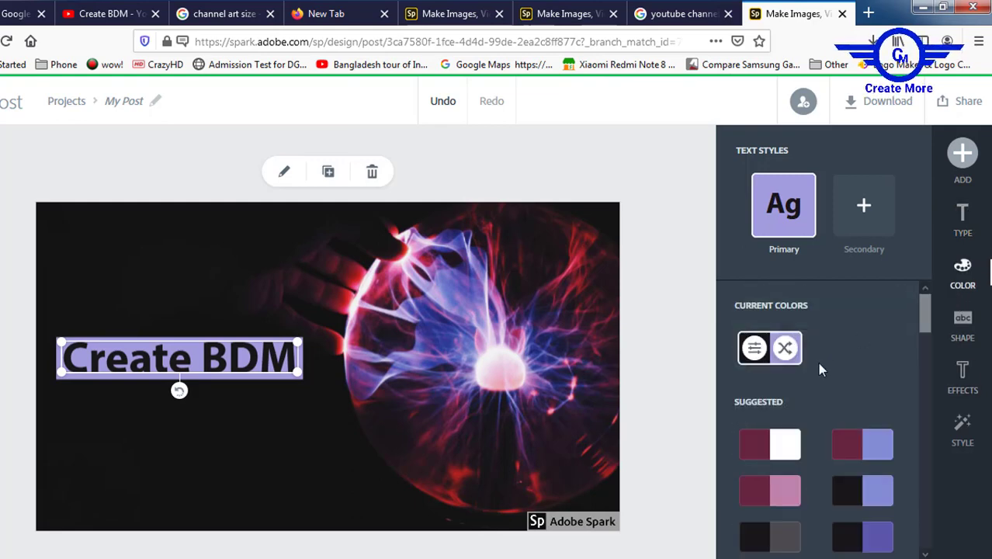
scroll(814, 375, down, 2)
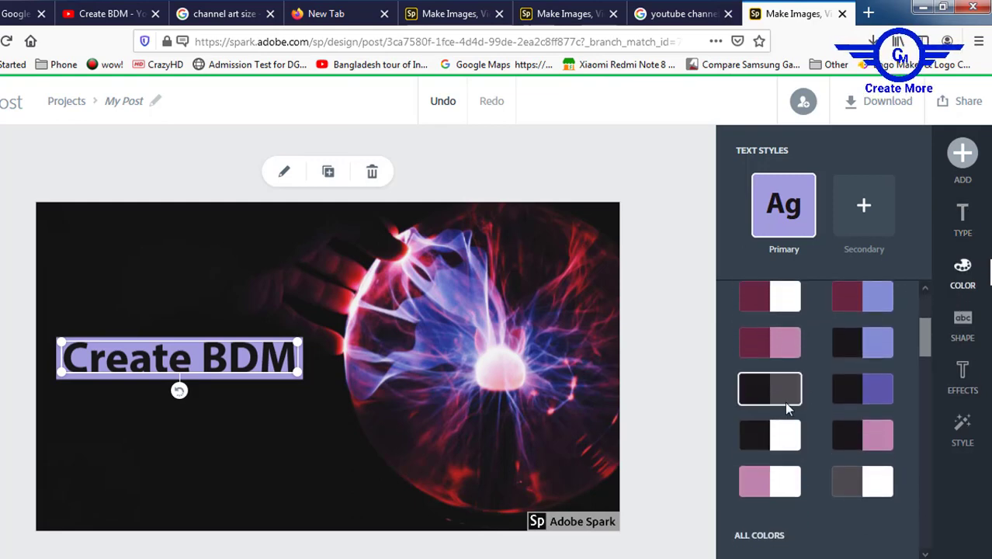
scroll(786, 405, down, 5)
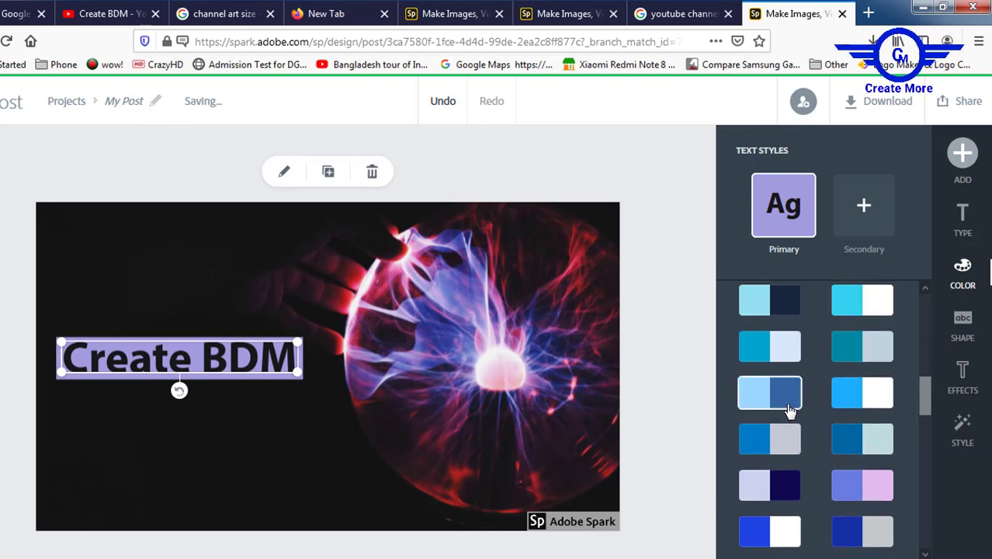
click(785, 436)
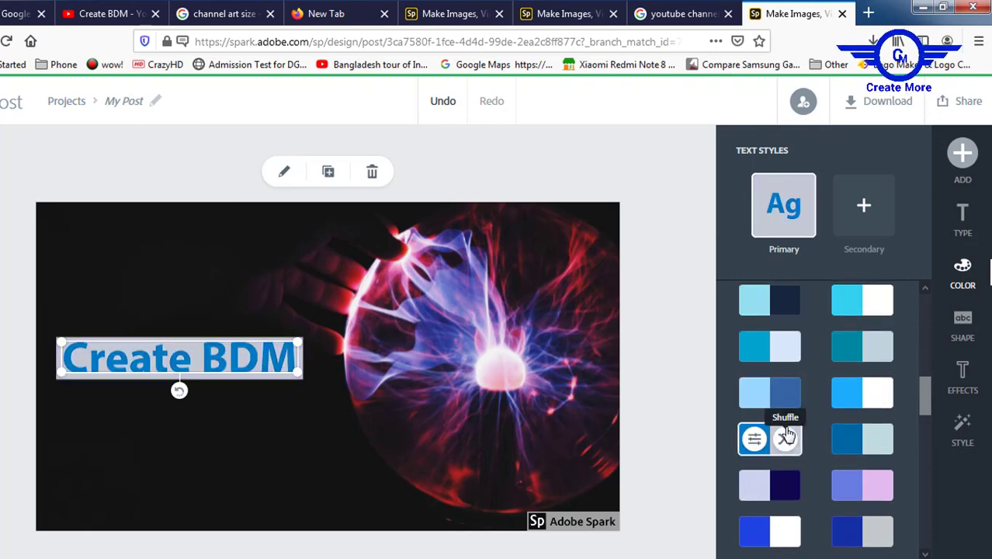
click(883, 405)
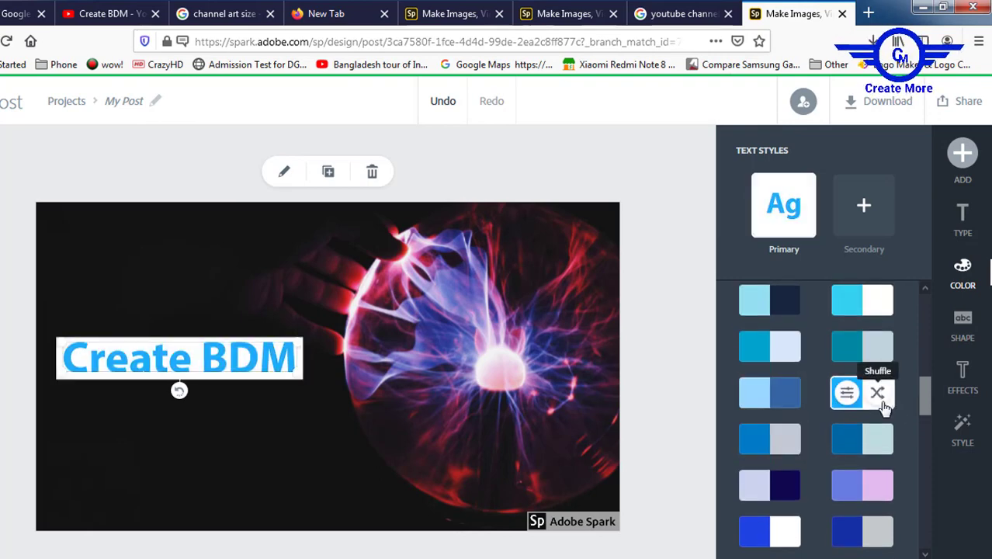
click(881, 343)
click(877, 297)
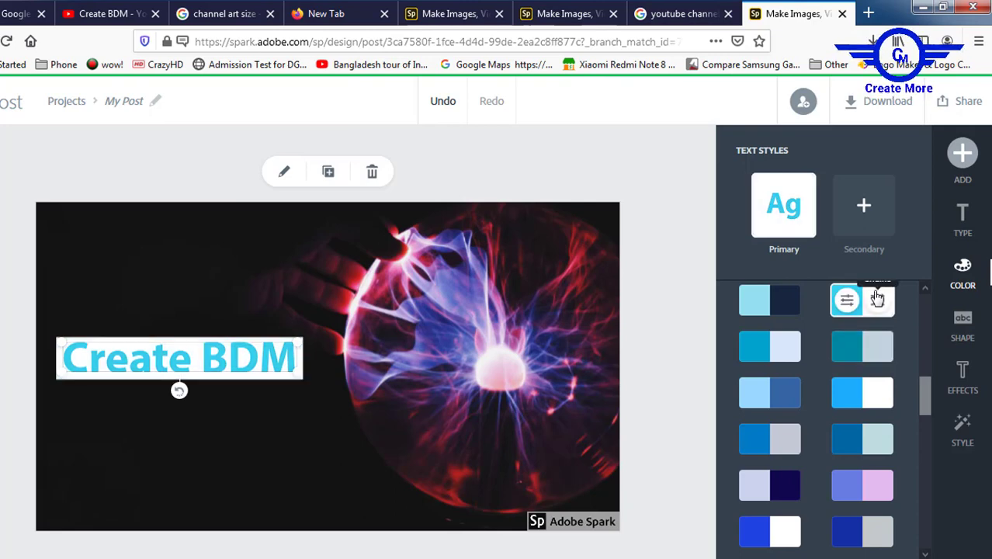
click(272, 436)
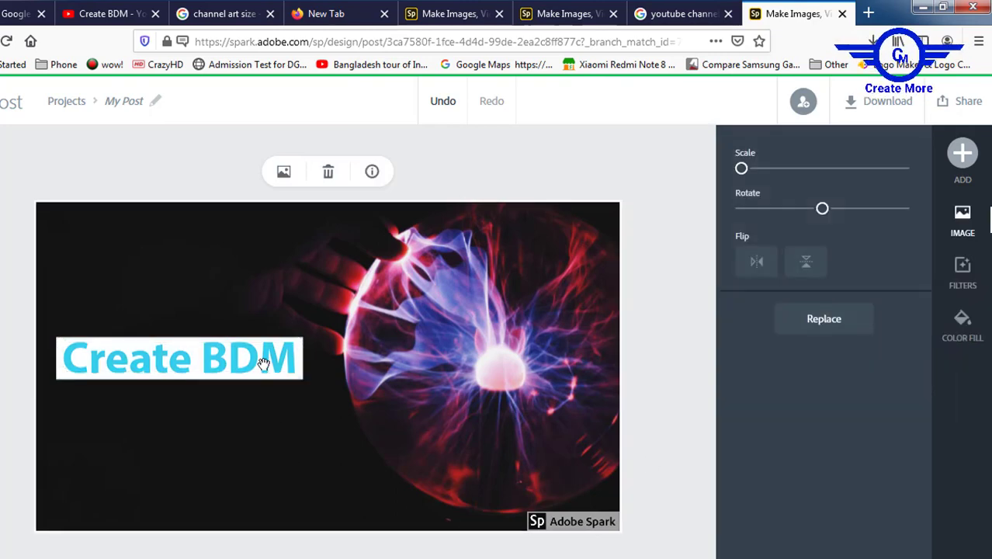
Change the "Create BDM" text colors to the bright pink and white pair.
click(264, 363)
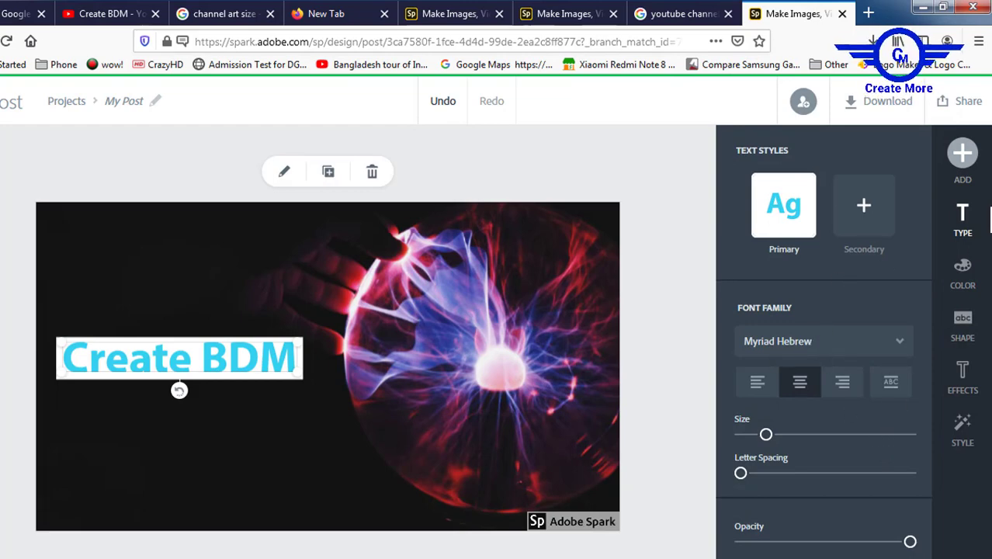
click(962, 269)
scroll(864, 490, down, 5)
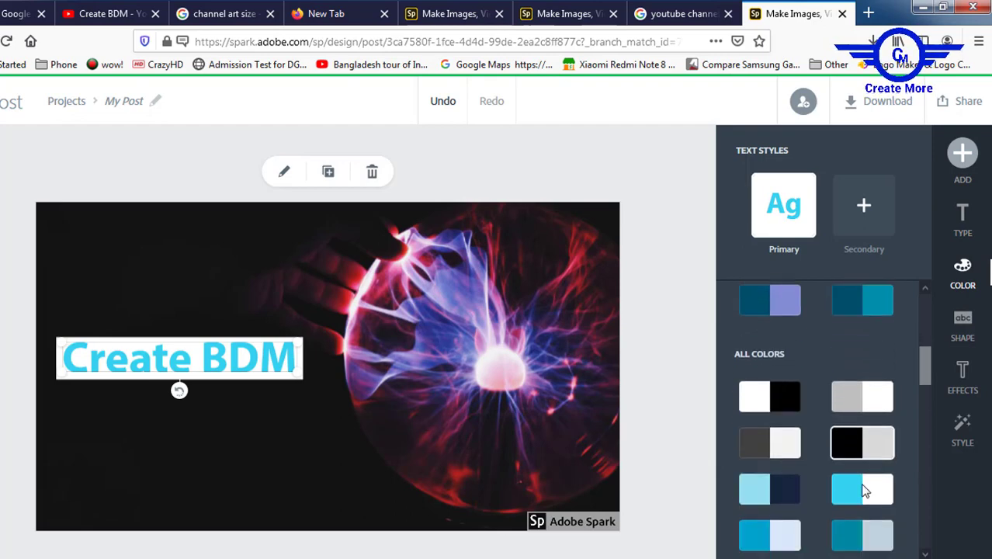
scroll(864, 490, down, 10)
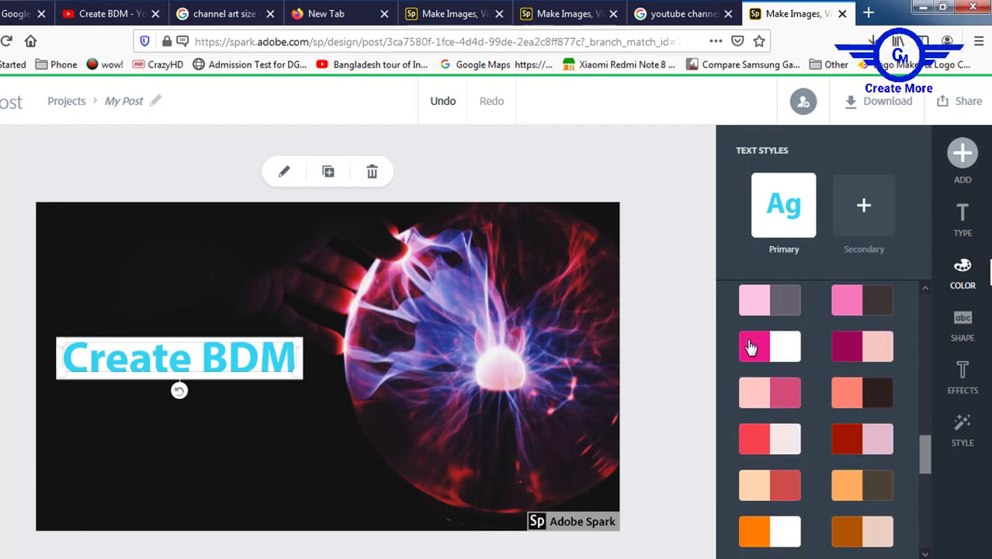
click(751, 347)
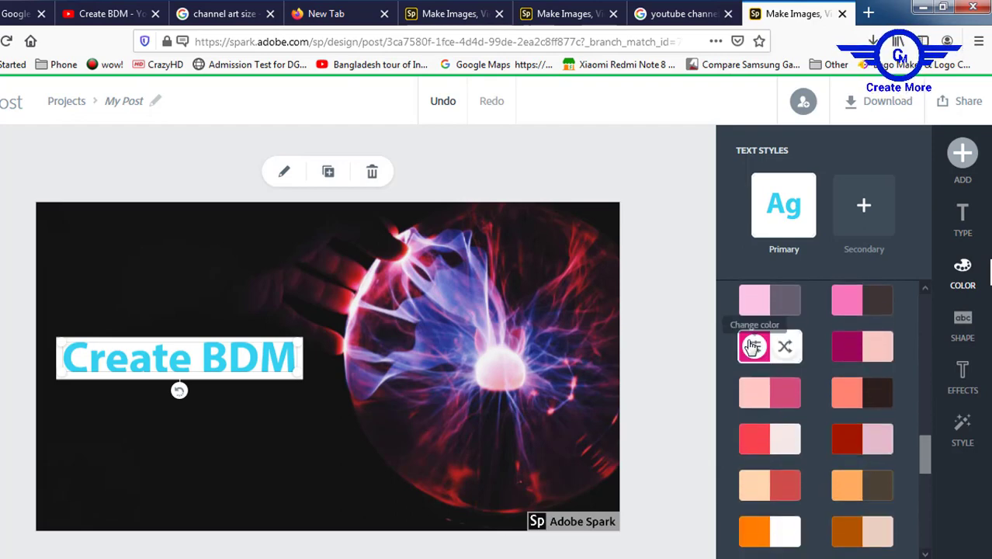
click(281, 429)
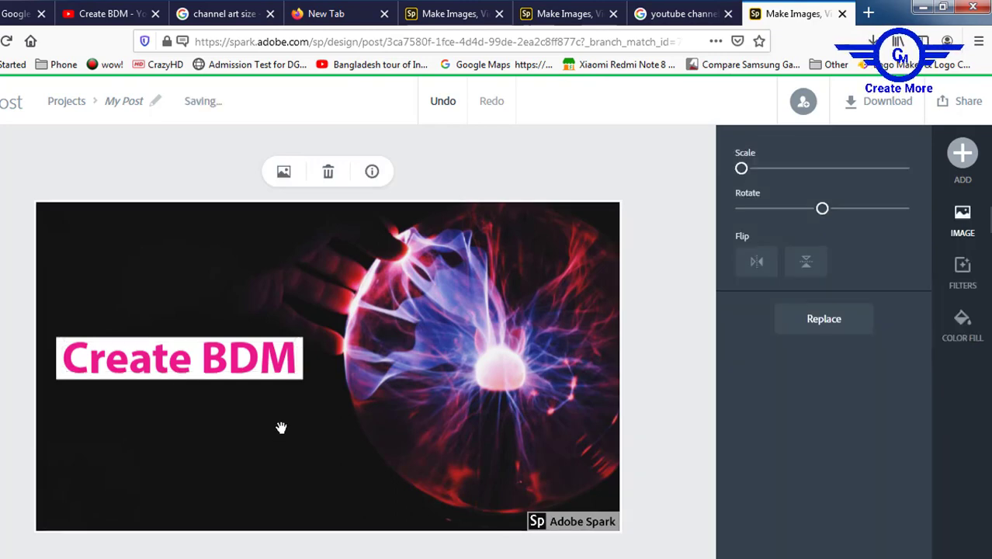
double_click(257, 379)
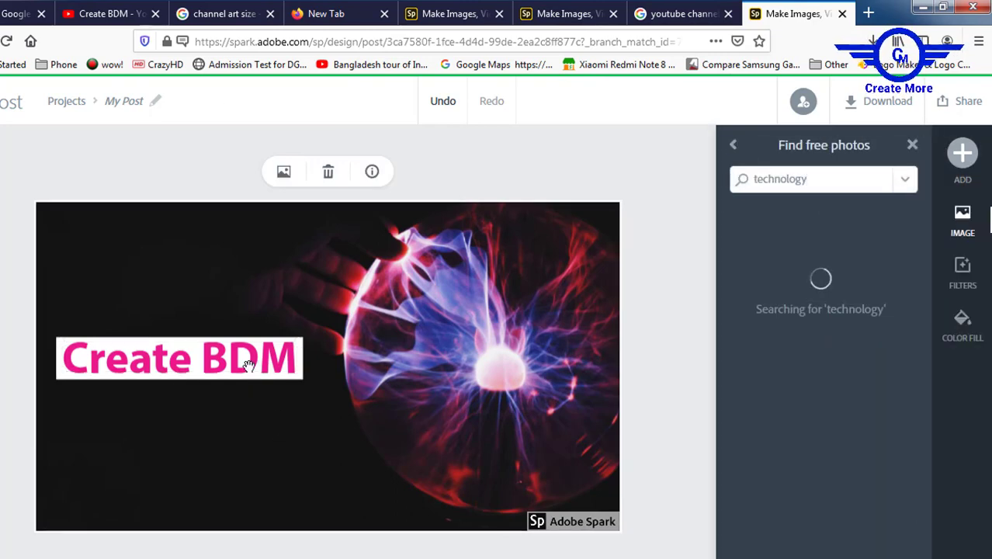
double_click(248, 365)
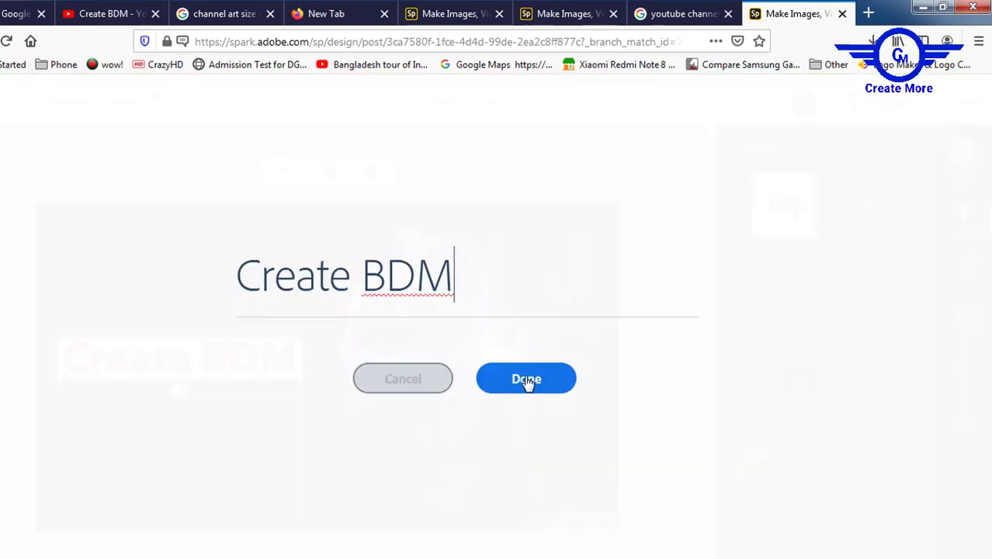
click(527, 379)
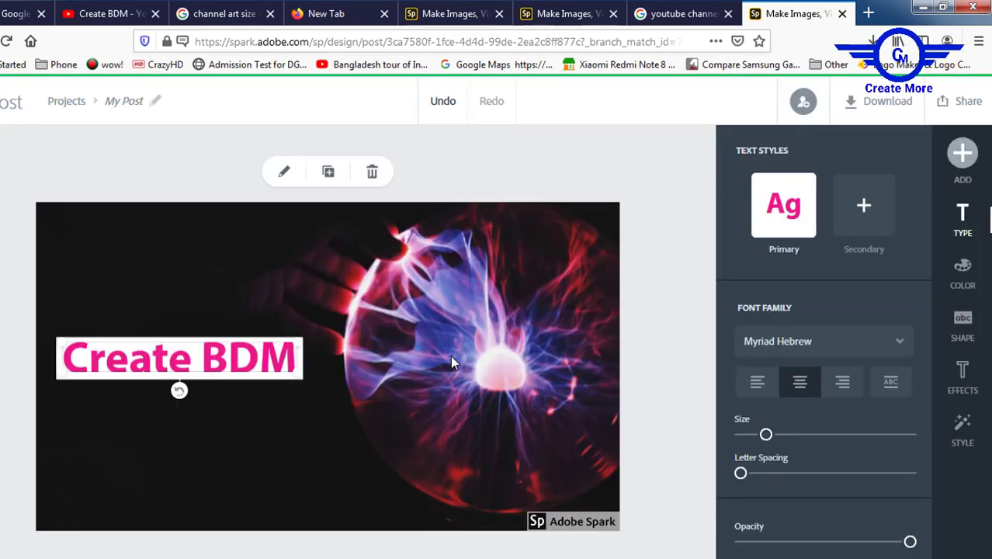
Open the custom color settings for the pink lettering, save color EA1889, and shuffle the text's color pair twice.
click(964, 273)
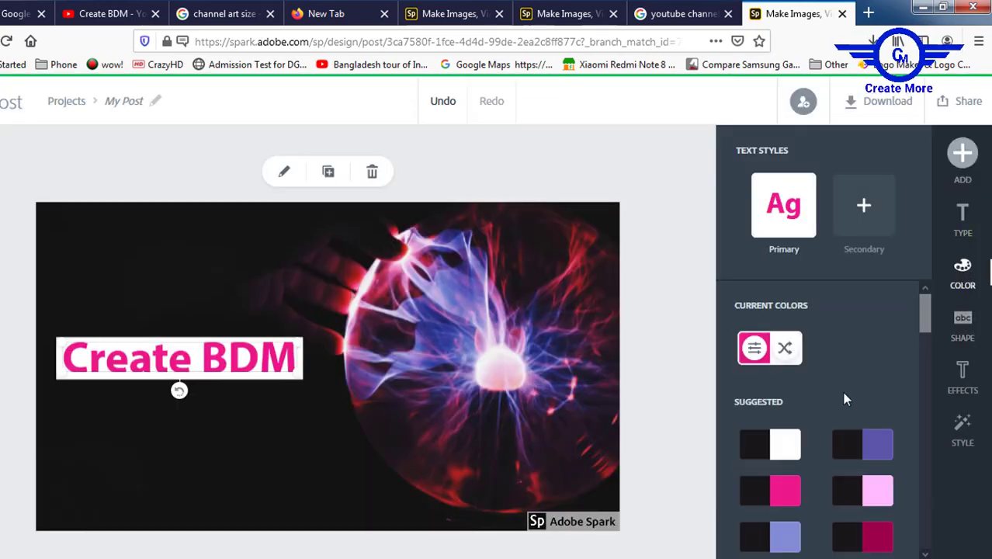
click(753, 351)
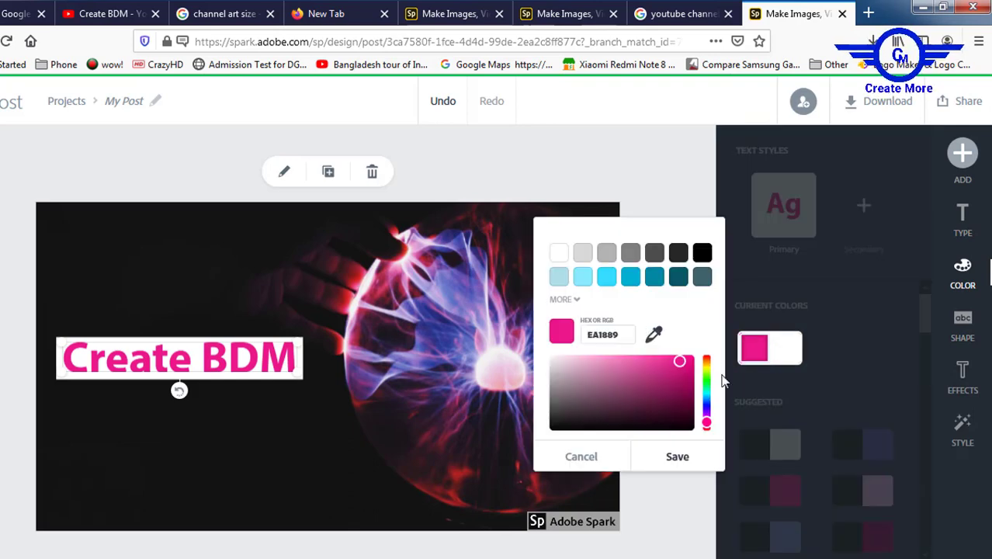
click(686, 455)
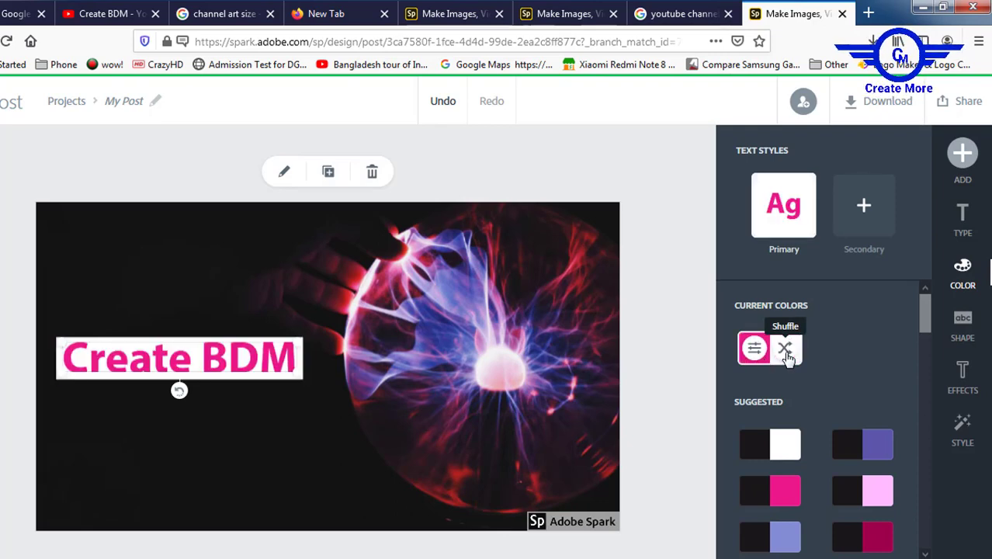
click(786, 351)
click(786, 351)
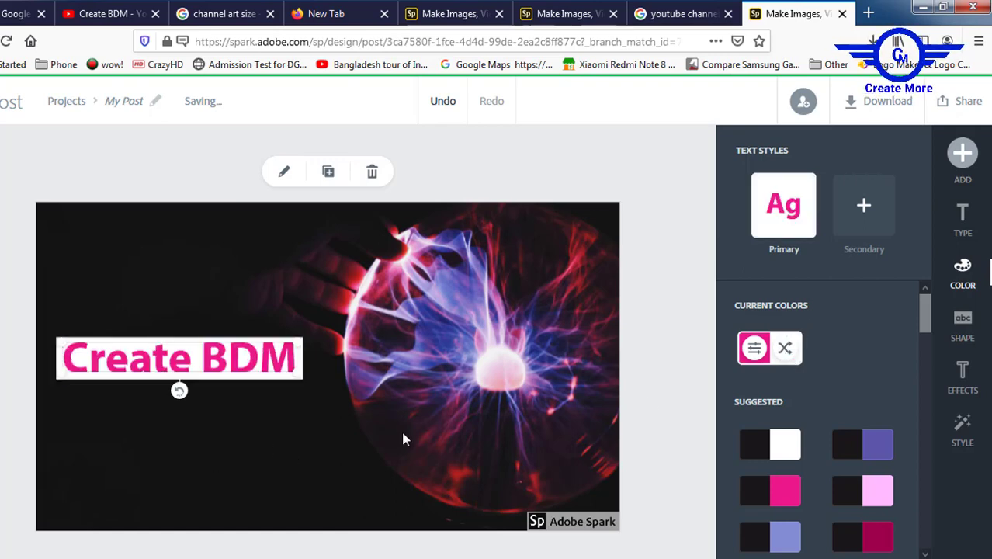
Lower the "Create BDM" text opacity setting to its minimum to remove the white background box.
drag(927, 330, 927, 301)
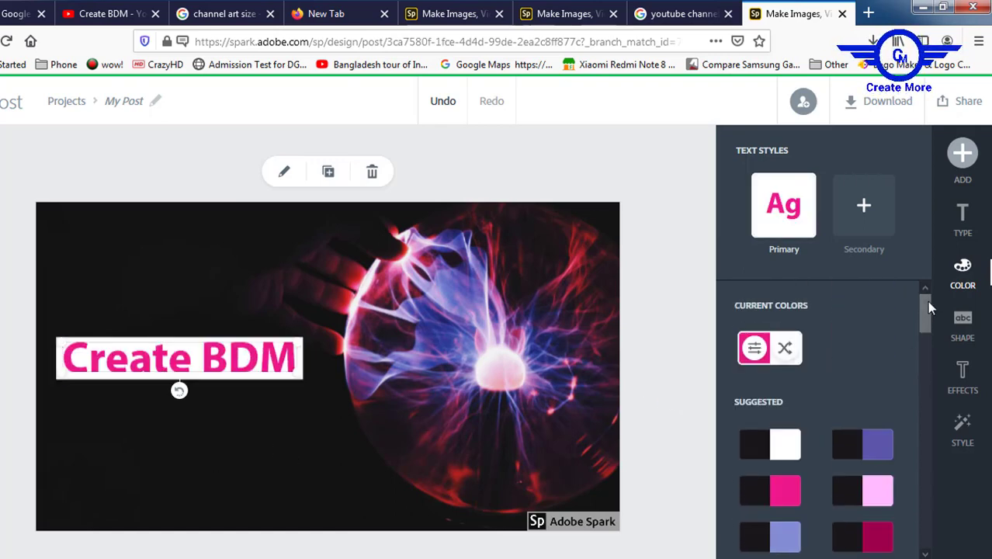
click(964, 219)
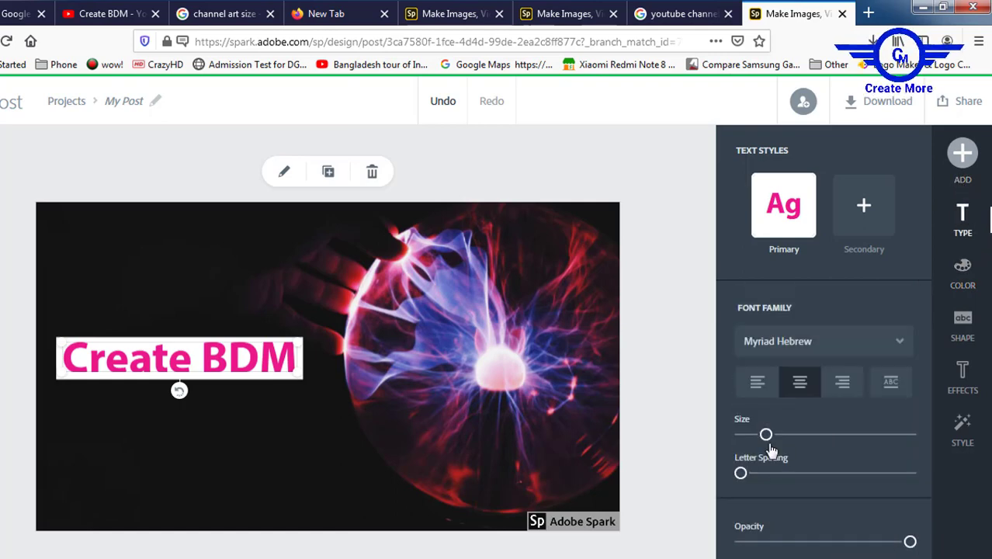
drag(909, 542, 741, 541)
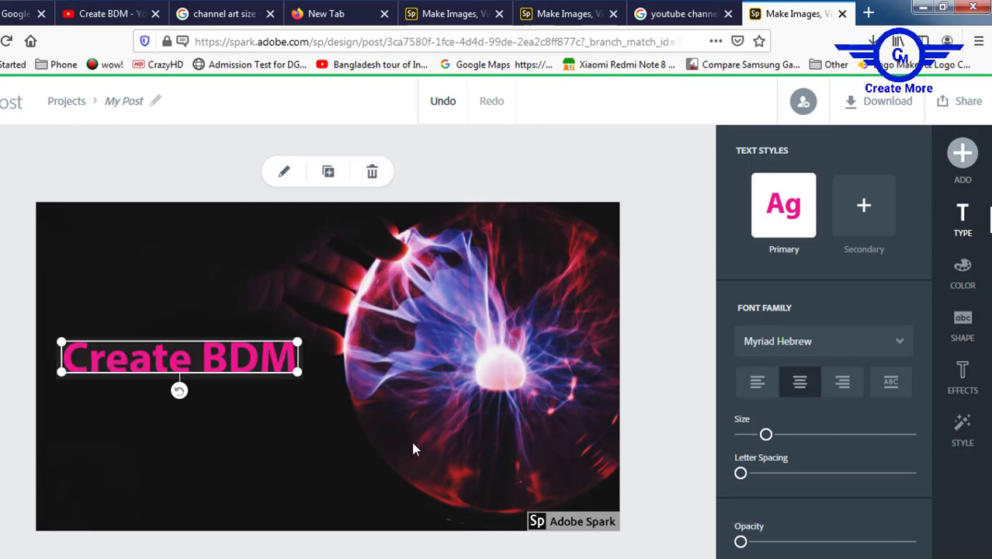
Try purple, cyan, blue, magenta and dark red color pairs on "Create BDM" and apply the light yellow and orange pair.
click(966, 288)
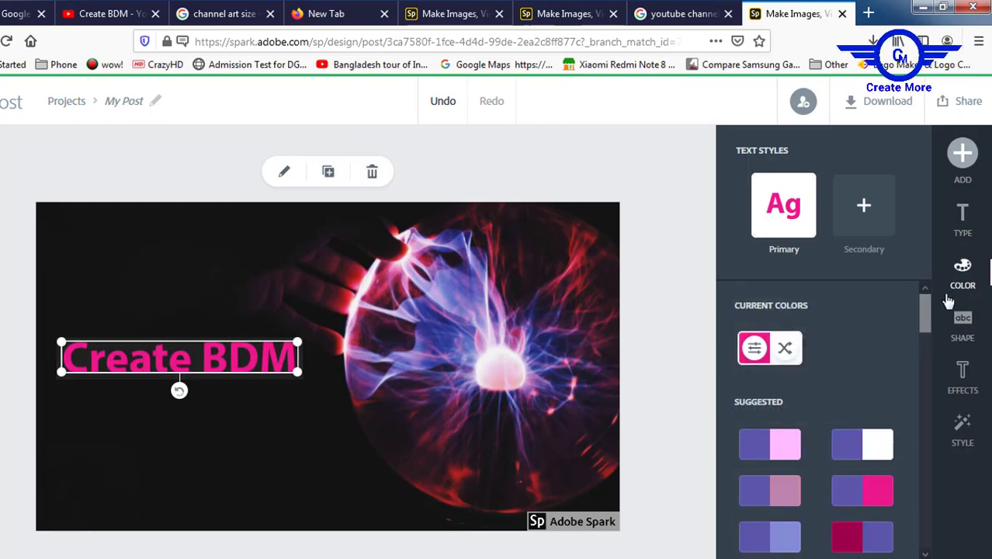
click(868, 498)
scroll(861, 495, down, 3)
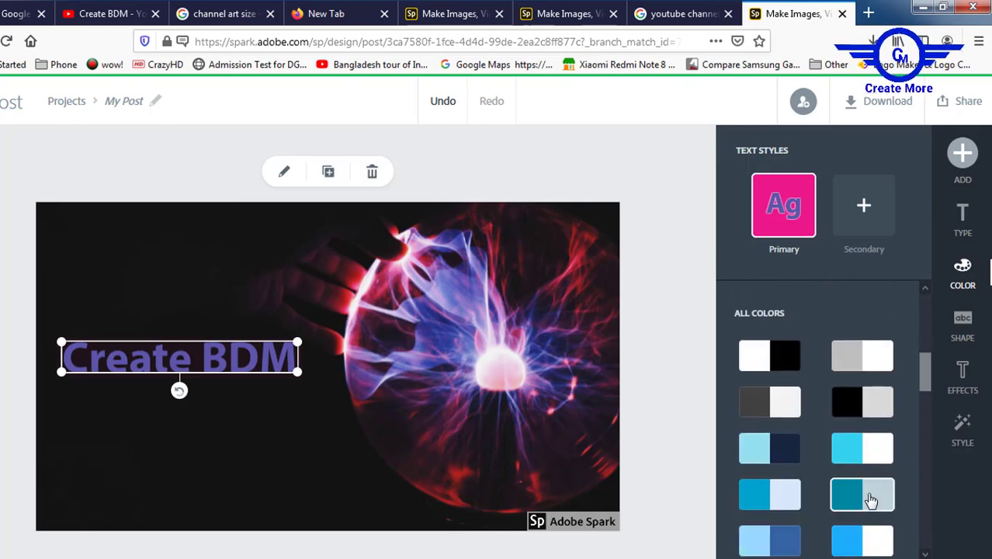
click(866, 452)
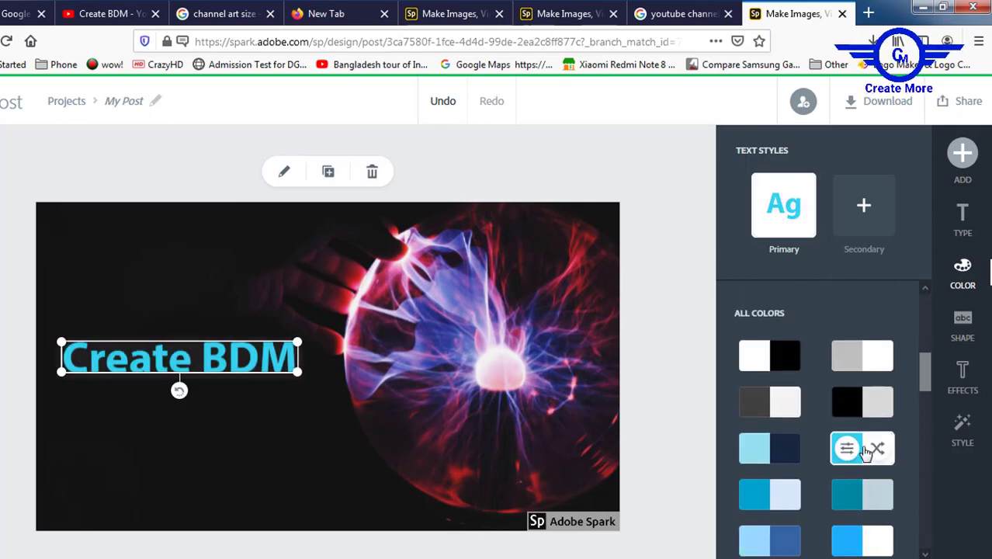
scroll(866, 453, down, 3)
click(877, 366)
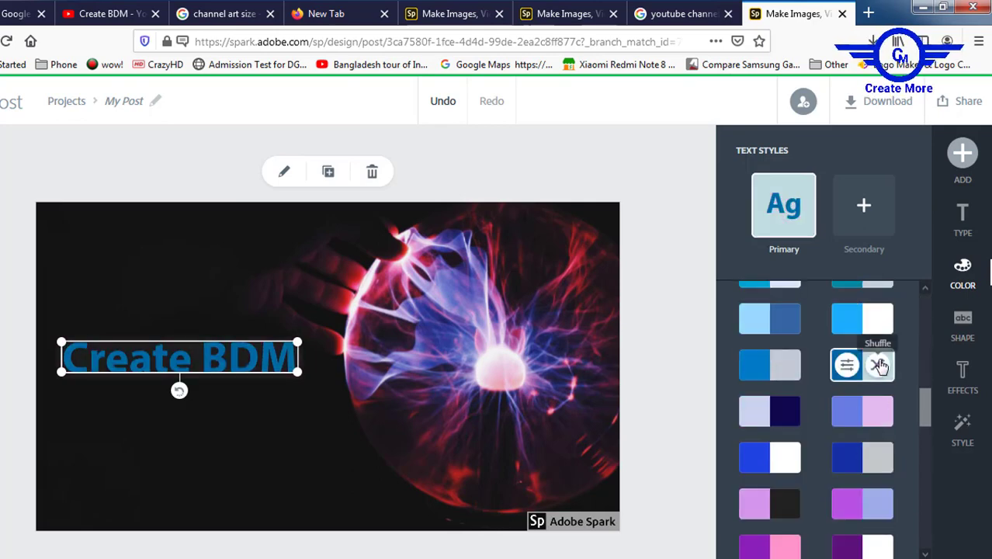
scroll(853, 500, down, 5)
click(866, 435)
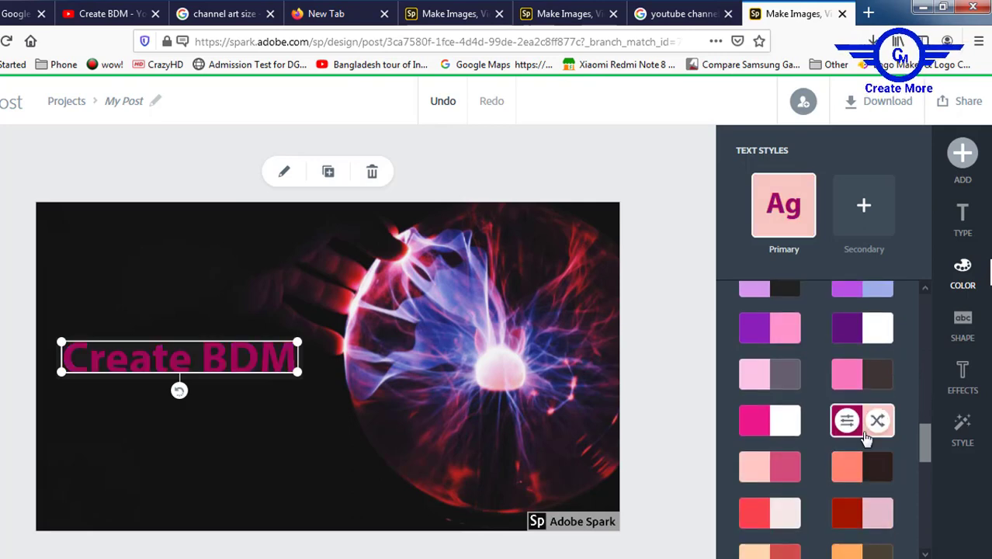
click(854, 514)
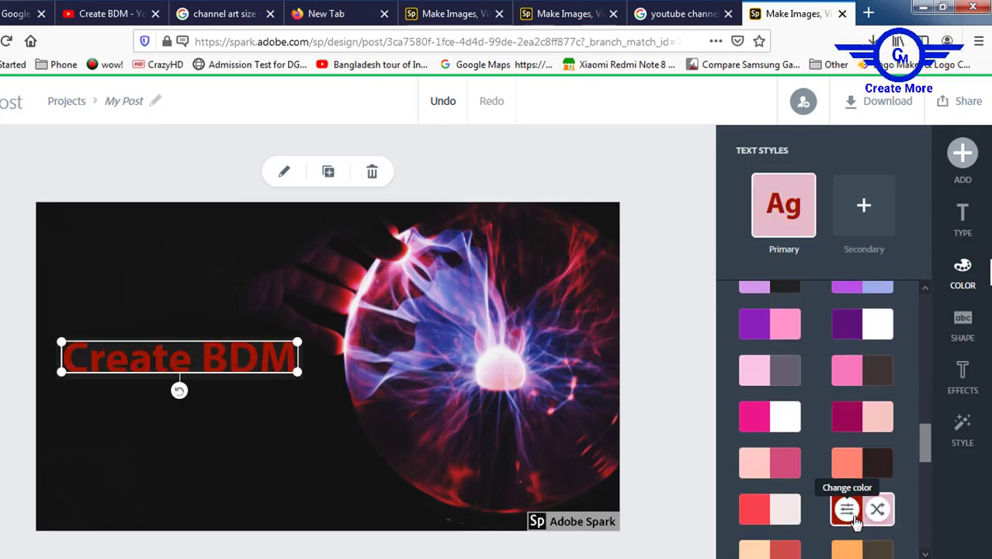
scroll(866, 482, down, 5)
click(863, 456)
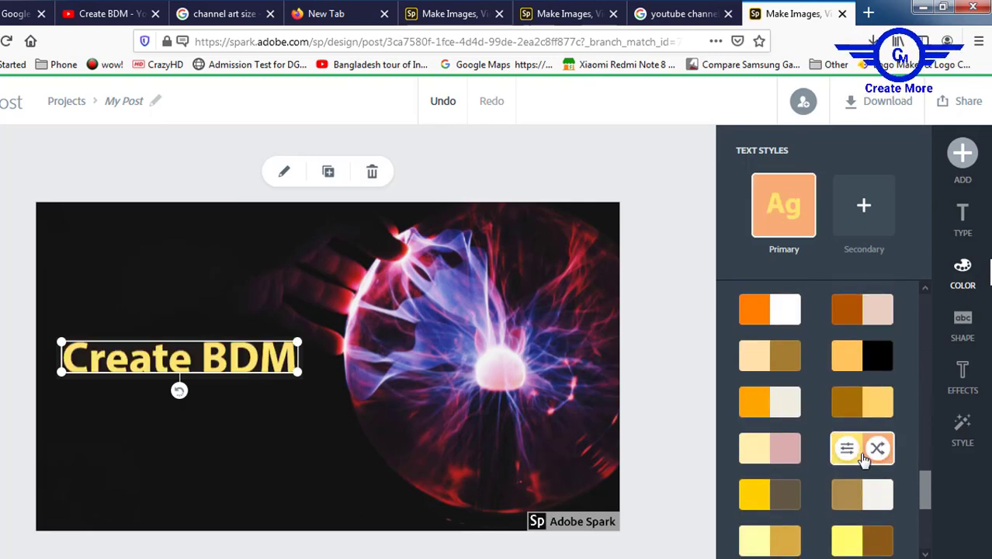
Add the "Happy Holidays" text template to the banner and tighten its letter spacing.
click(229, 416)
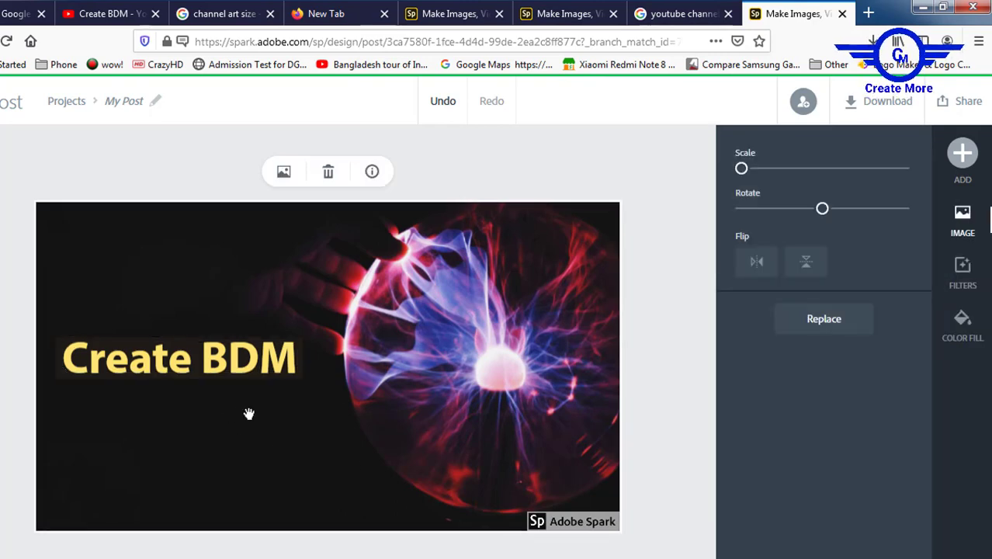
click(962, 153)
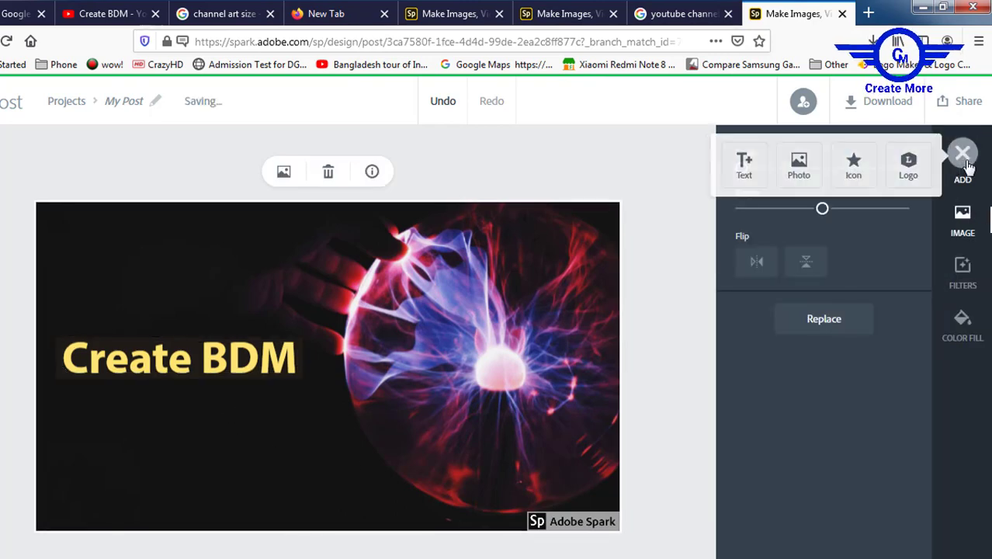
click(744, 169)
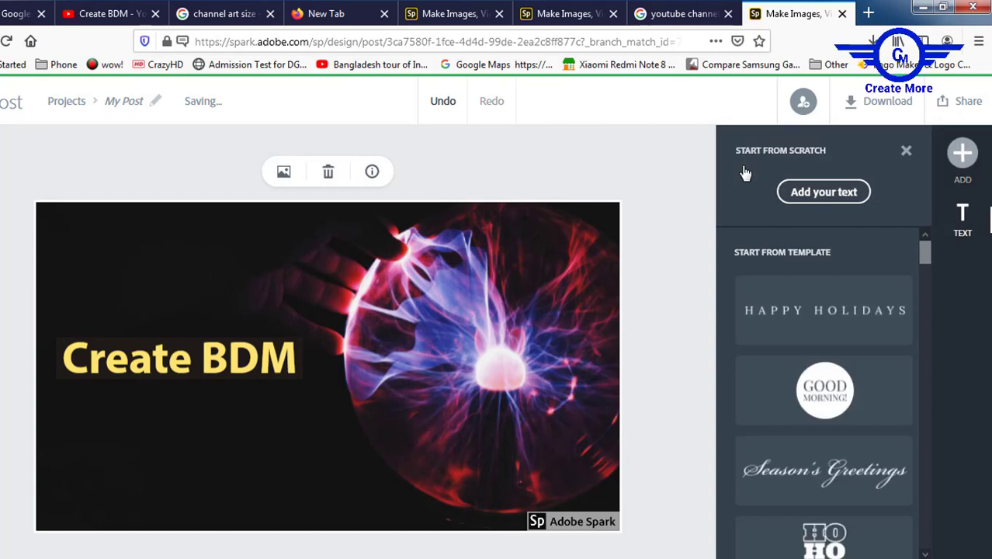
click(867, 305)
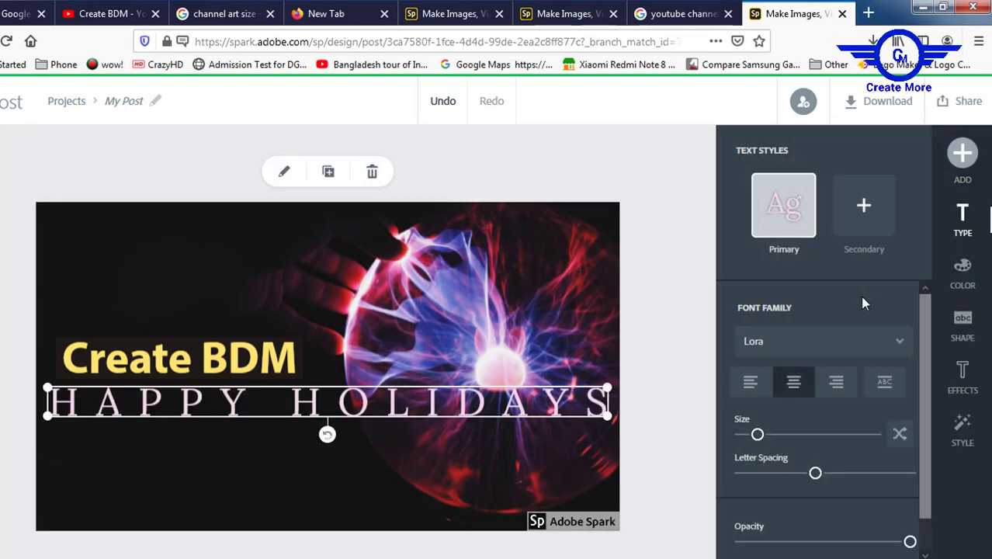
drag(814, 472, 754, 478)
click(469, 419)
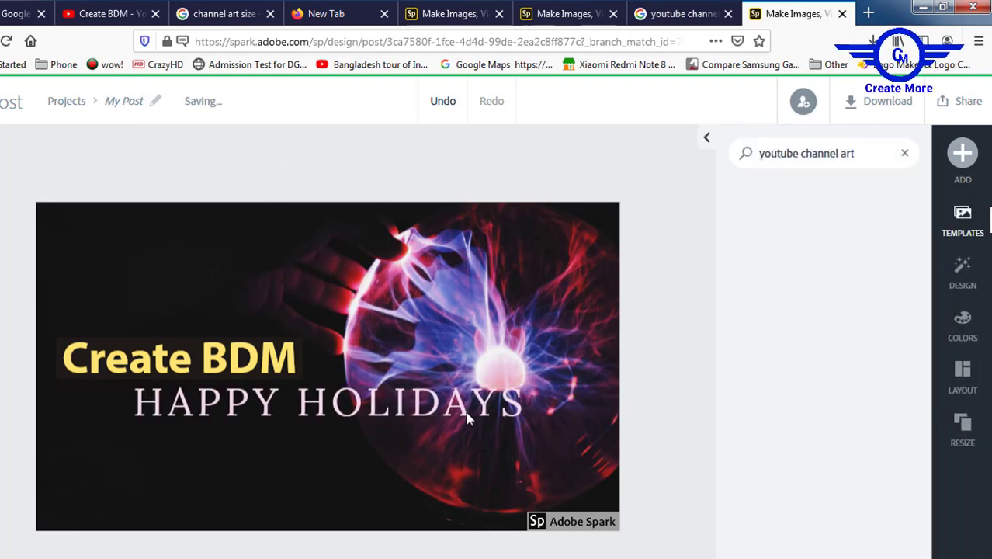
Replace the "HAPPY HOLIDAYS" wording with the tagline "Easy Make,Life Happy".
click(462, 407)
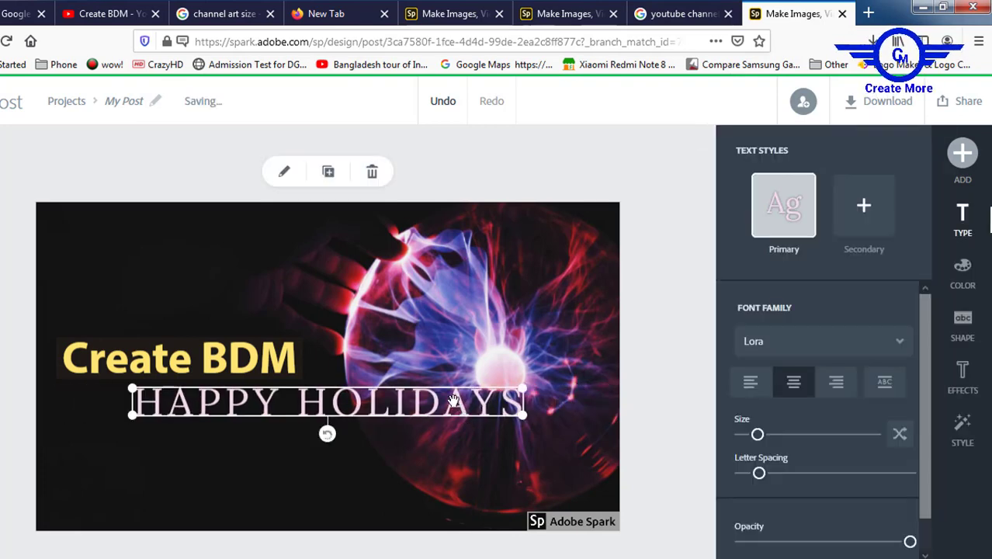
double_click(456, 404)
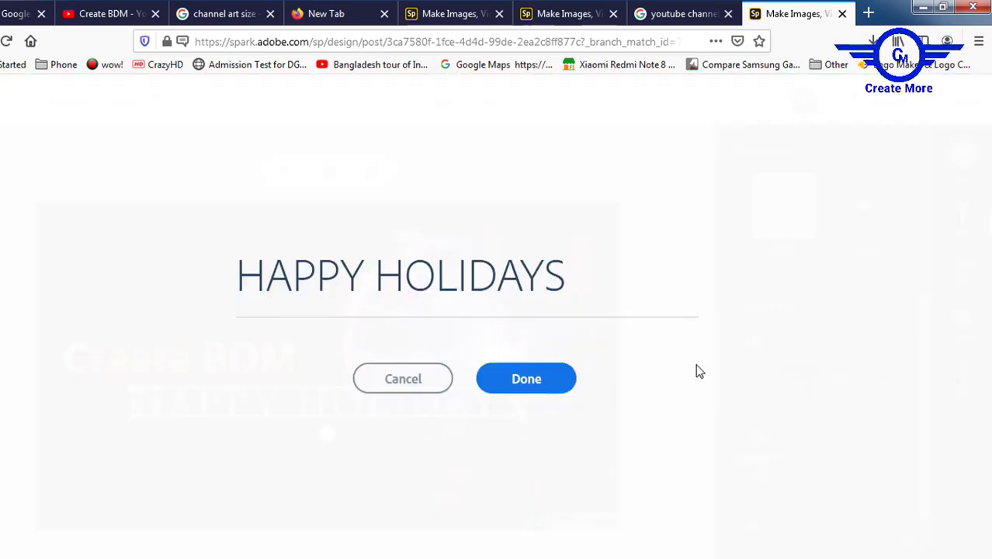
key(BackSpace)
key(BackSpace)
key(BackSpace)
key(BackSpace)
key(BackSpace)
key(BackSpace)
key(BackSpace)
key(BackSpace)
key(BackSpace)
key(BackSpace)
key(BackSpace)
key(BackSpace)
key(BackSpace)
key(BackSpace)
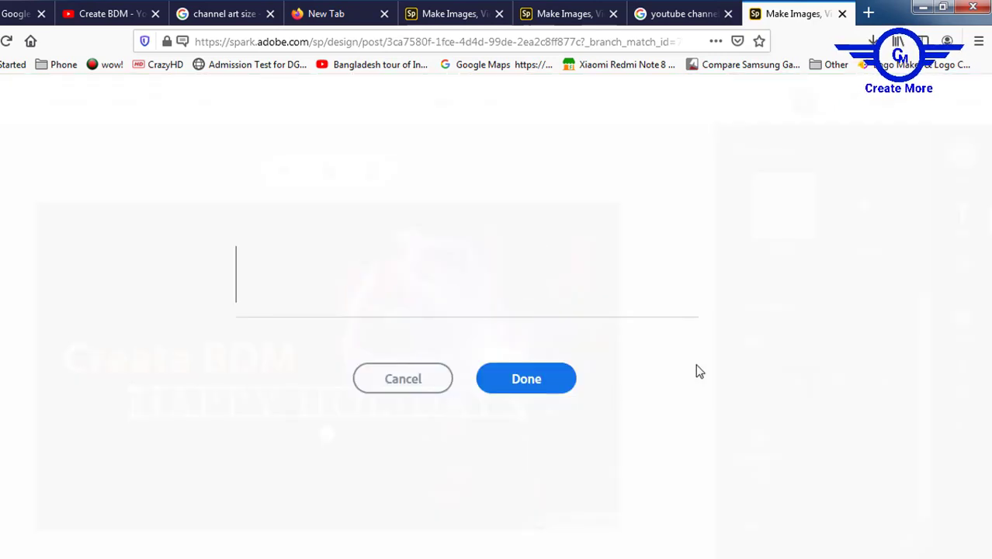
text(Easy)
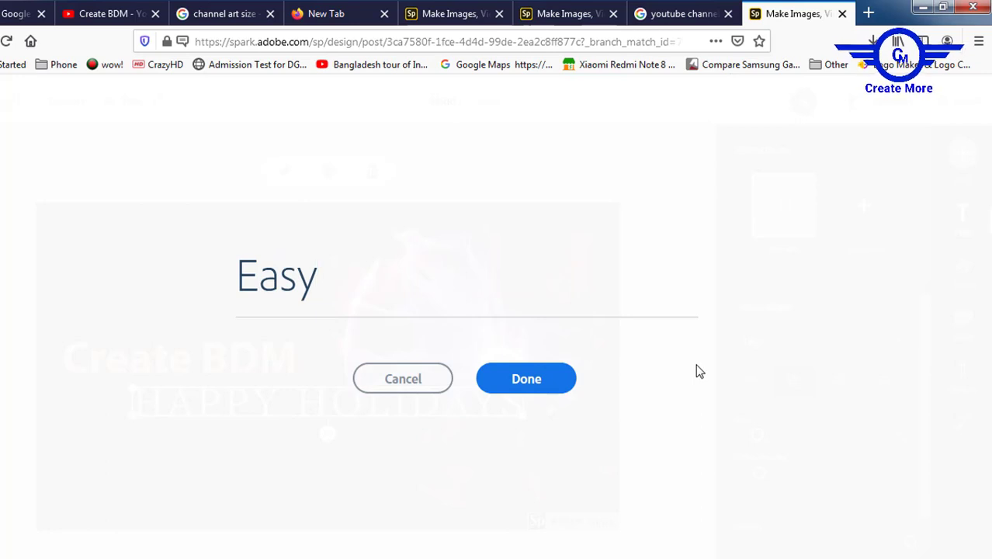
text( Make)
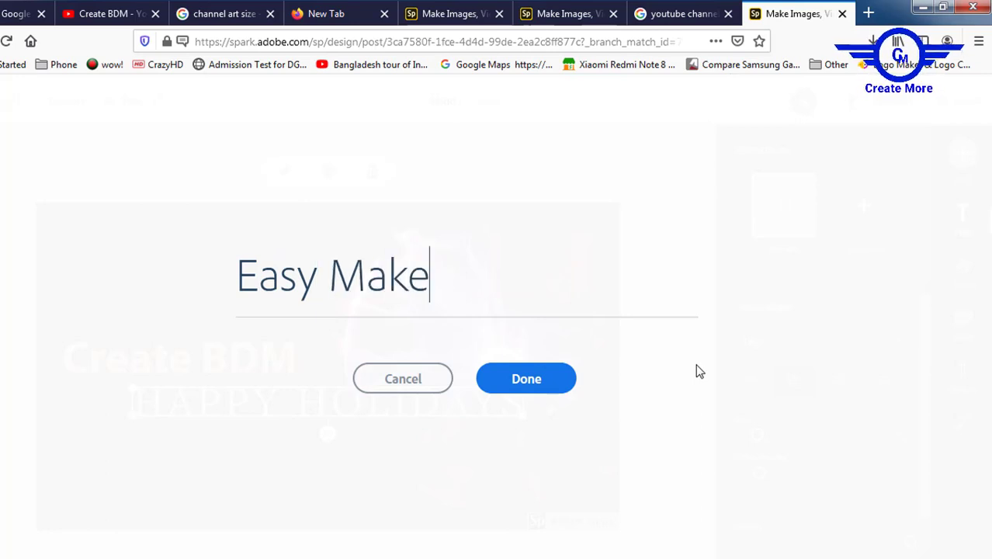
text(,Life)
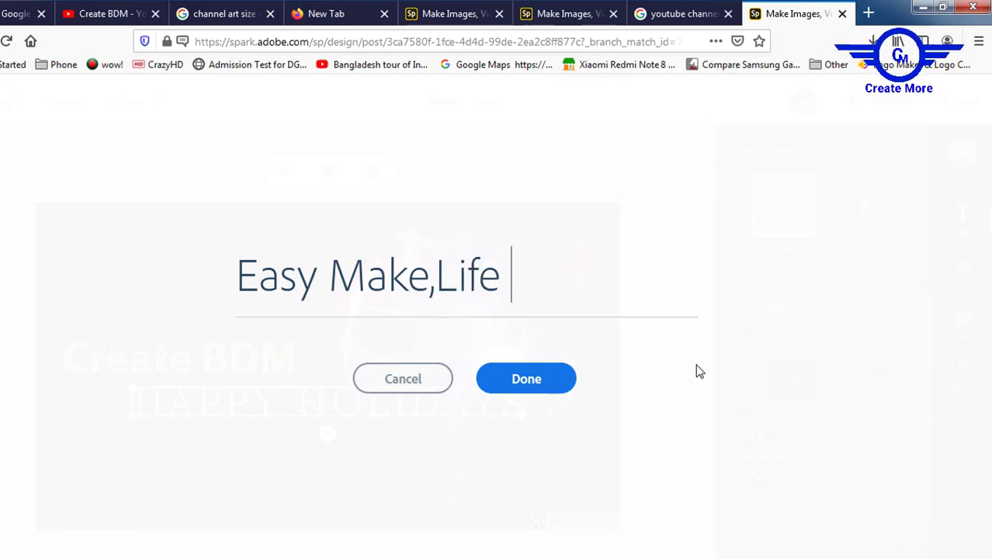
text( Happy)
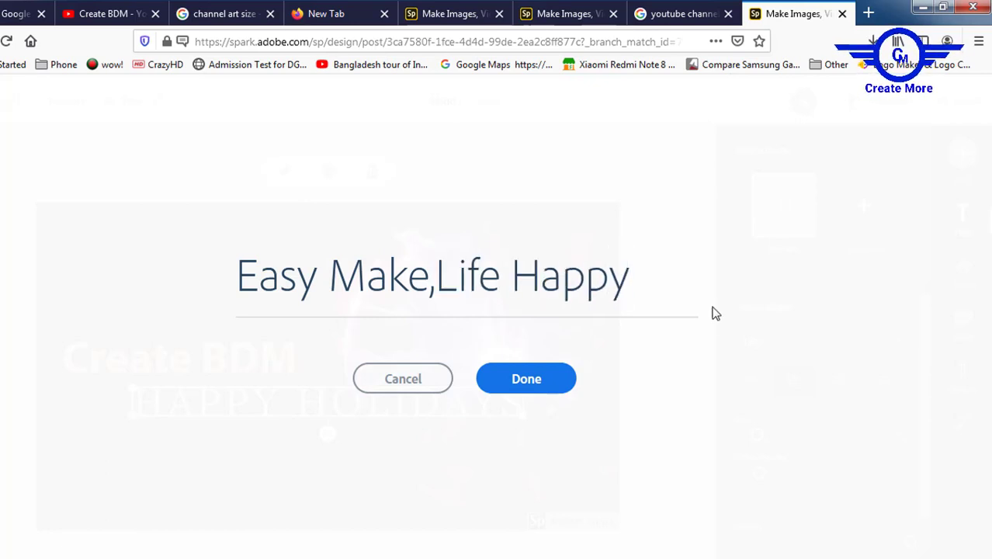
click(557, 377)
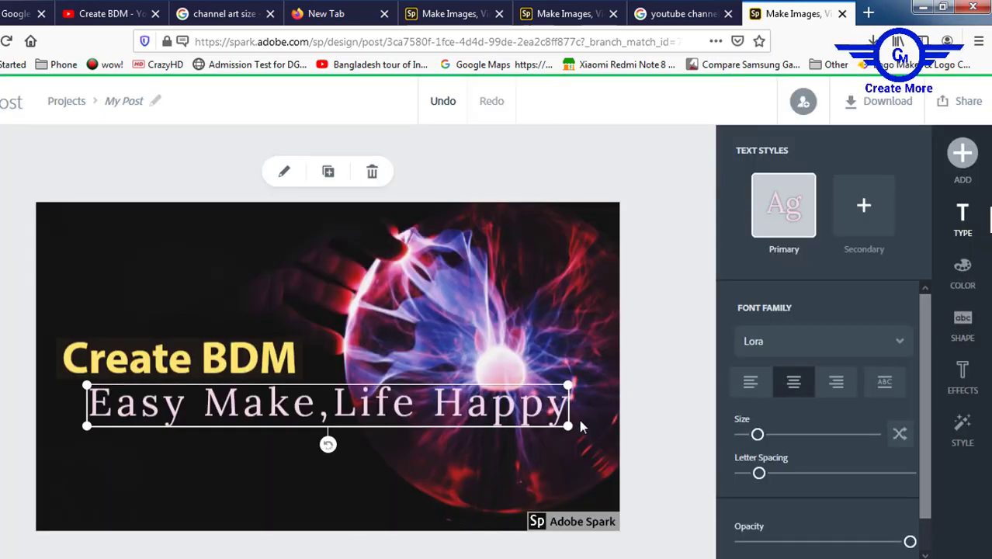
Shrink the tagline, reduce its letter spacing further and place it directly beneath "Create BDM" at about the same width.
drag(569, 425, 354, 422)
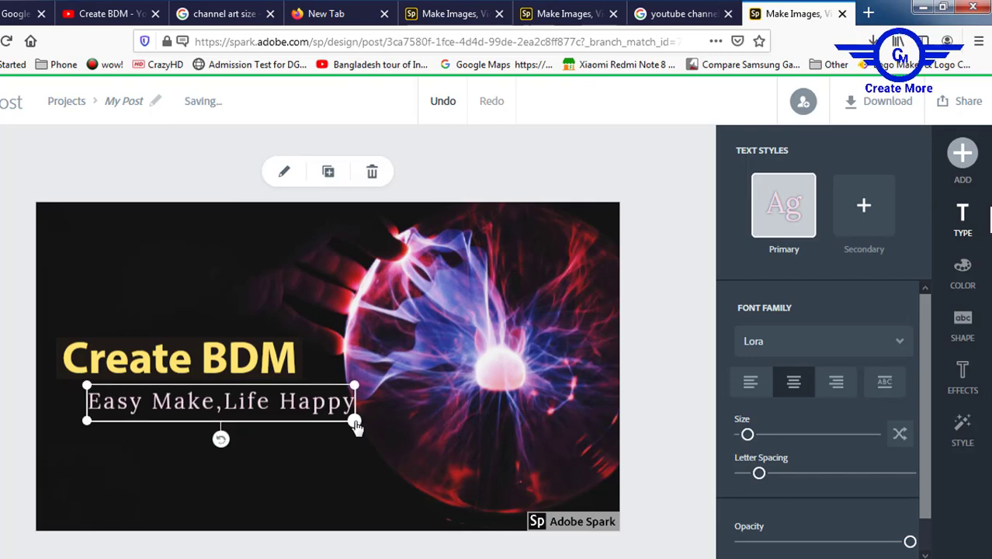
drag(758, 473, 742, 479)
mouse_move(252, 403)
mouse_down()
mouse_move(225, 403)
mouse_move(248, 402)
mouse_up()
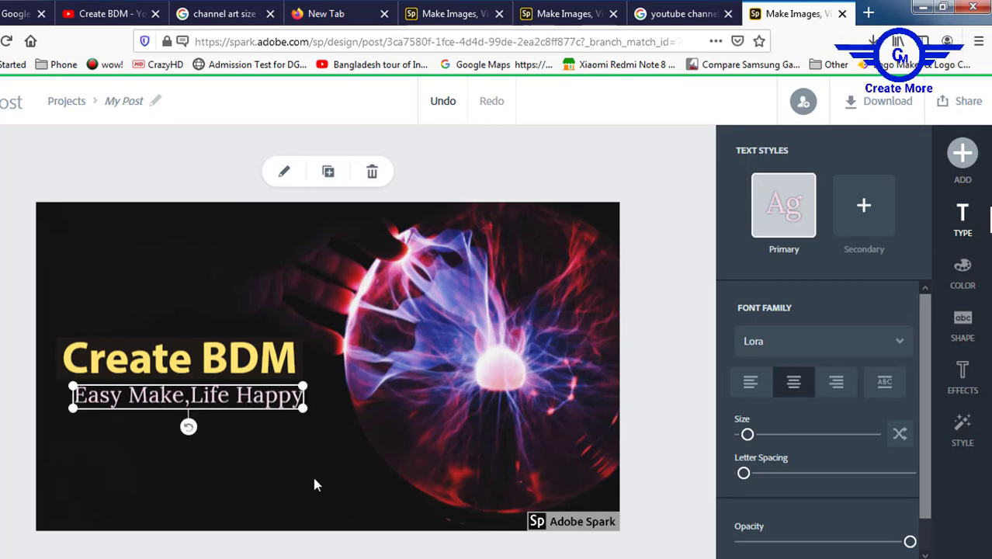
click(356, 490)
click(260, 358)
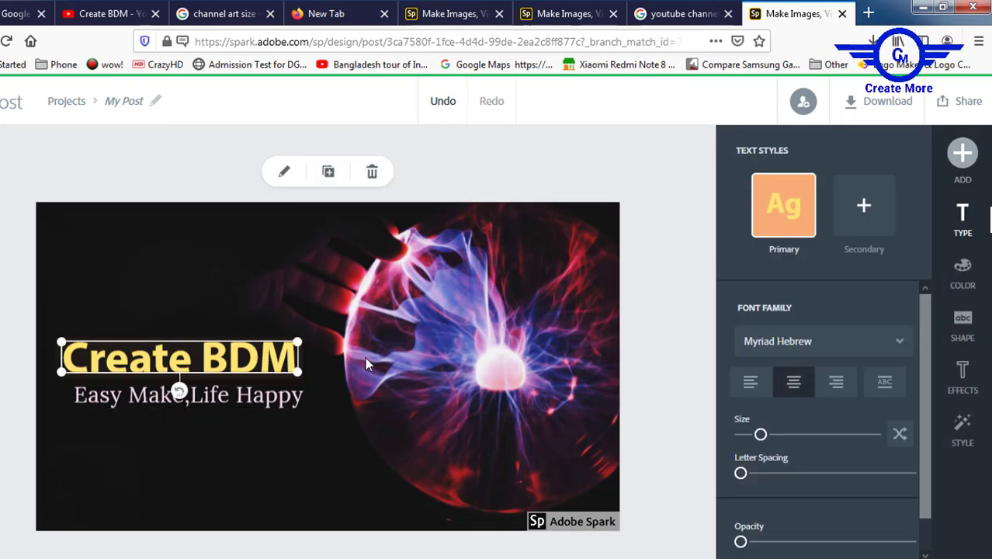
click(322, 488)
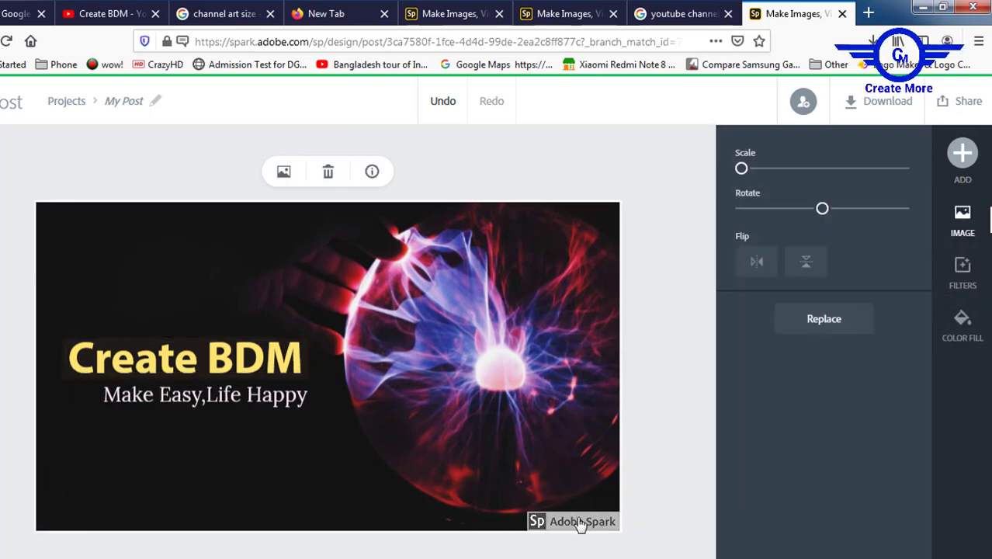
Remove the Adobe Spark watermark once from the banner, choosing the free Starter plan.
click(580, 523)
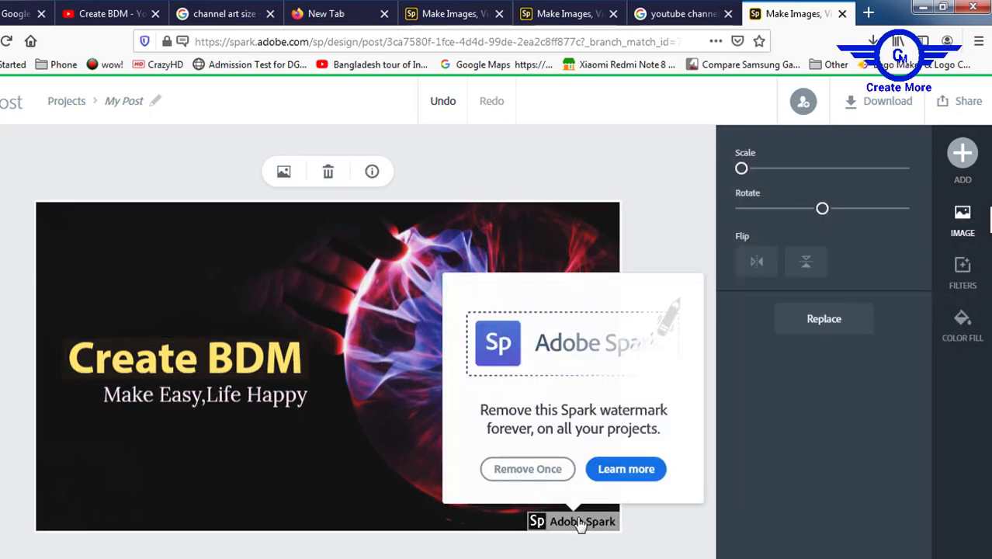
click(535, 476)
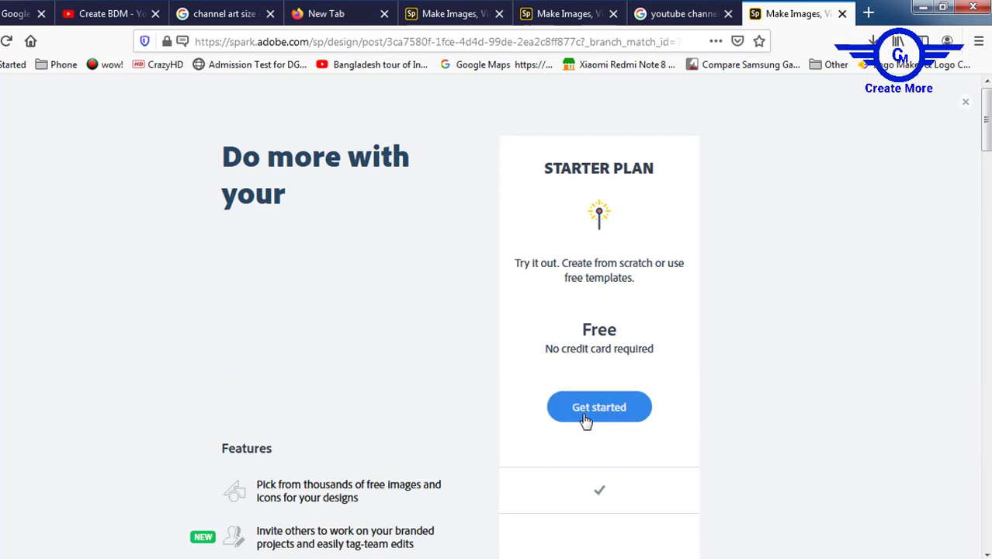
click(586, 421)
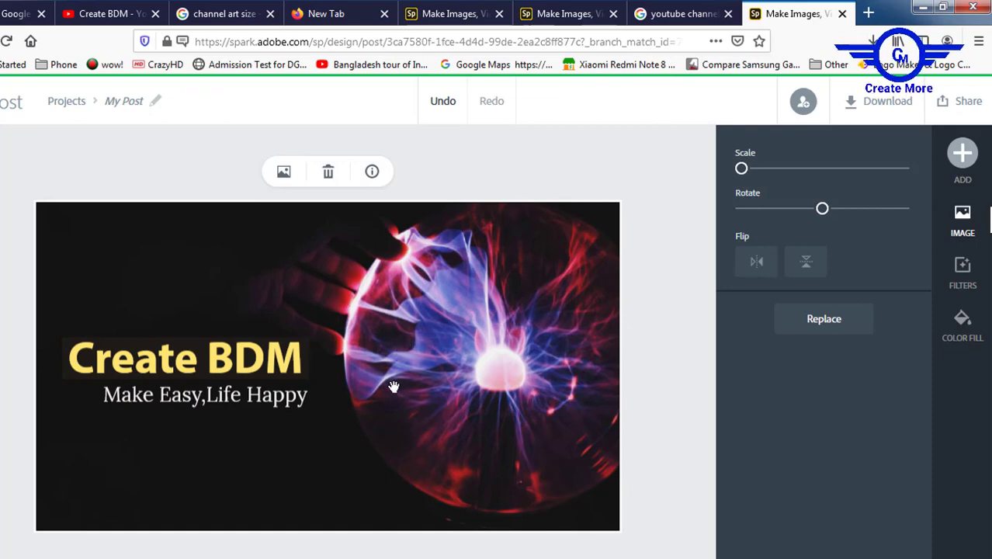
Download the finished banner as a PNG and save the file to the computer.
click(872, 113)
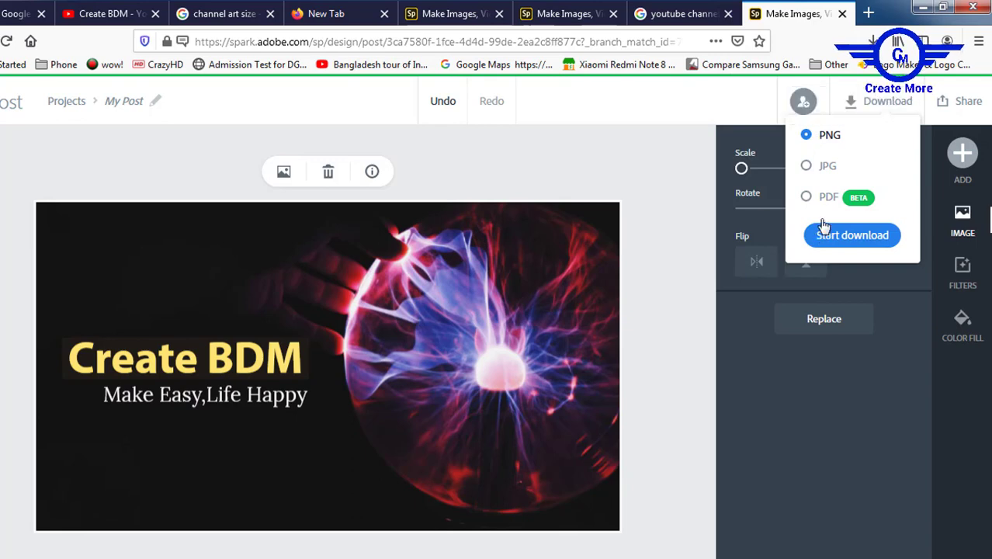
click(866, 237)
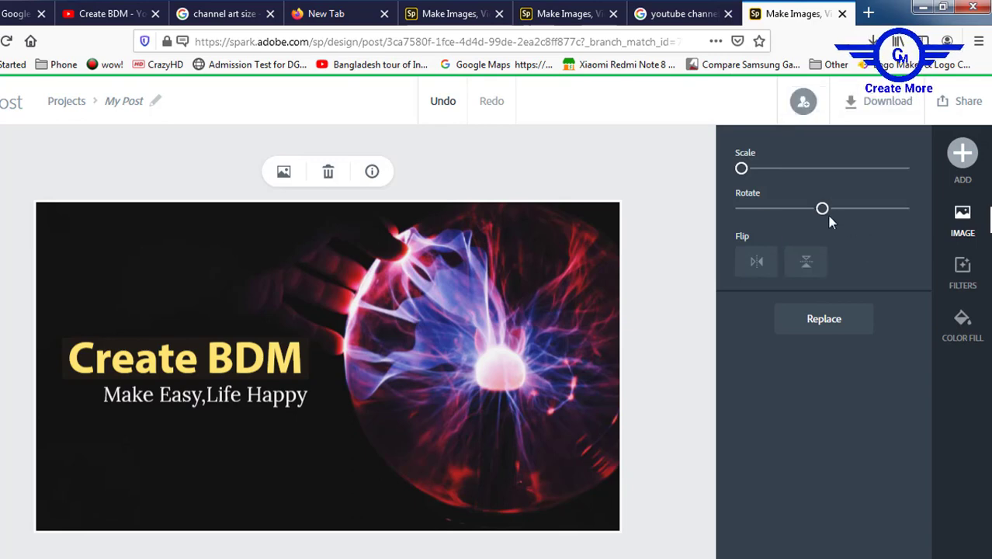
click(330, 307)
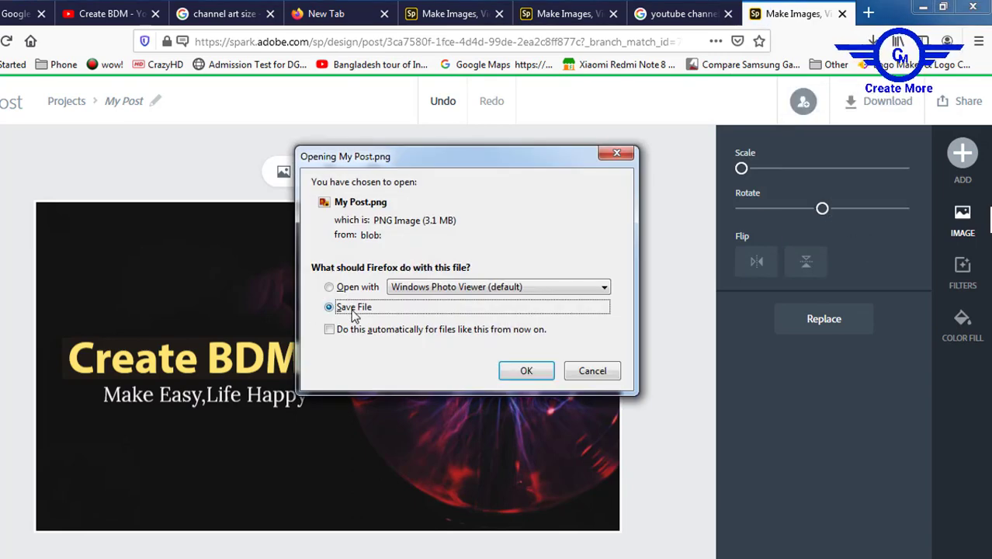
click(524, 369)
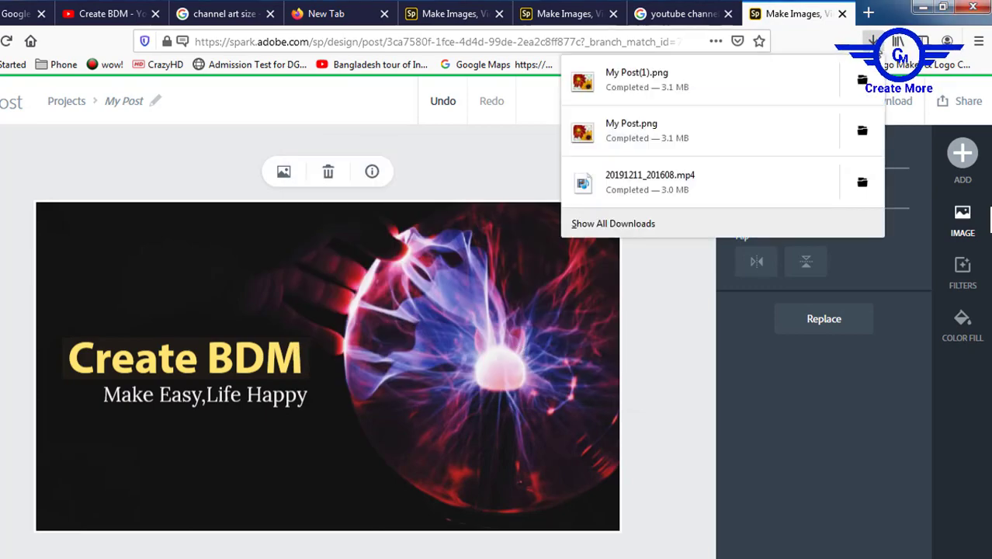
Open the downloaded My Post(1).png in the photo viewer, inspect its text up close and close the viewer.
click(669, 87)
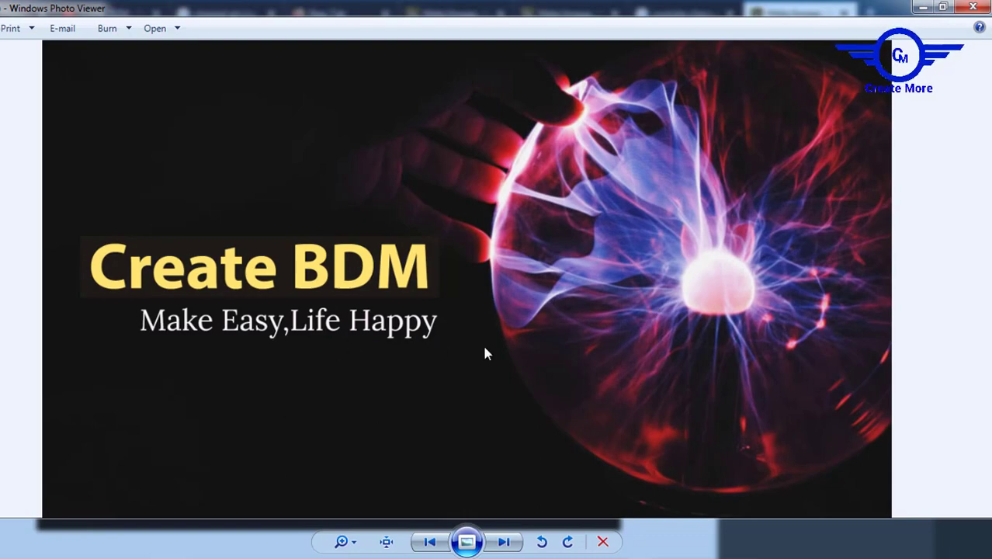
scroll(376, 325, up, 3)
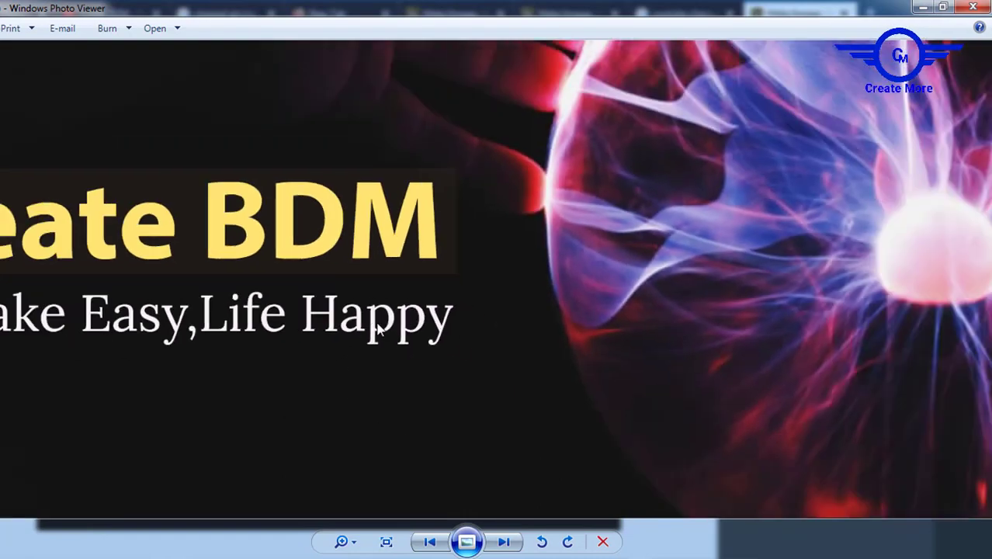
scroll(375, 314, down, 3)
scroll(378, 319, up, 3)
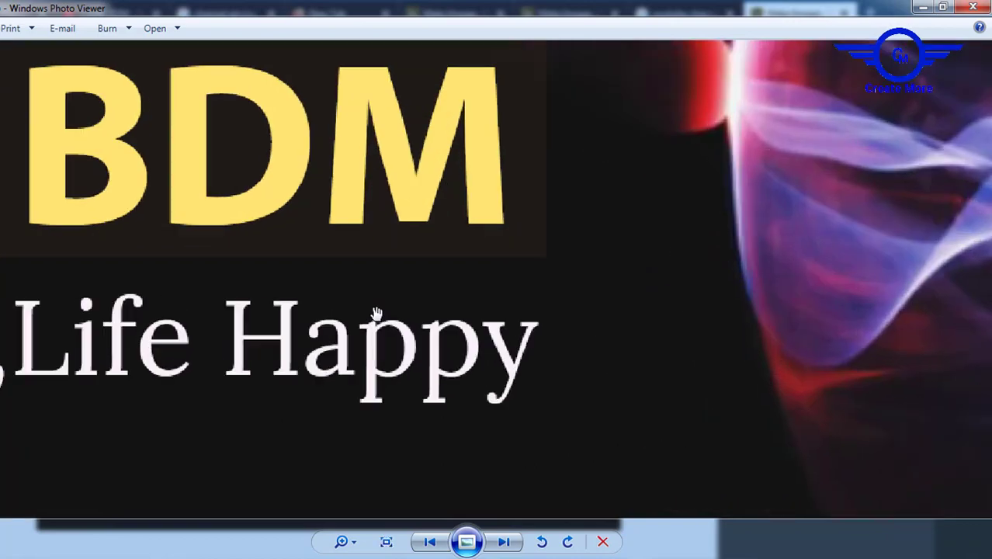
scroll(377, 315, down, 3)
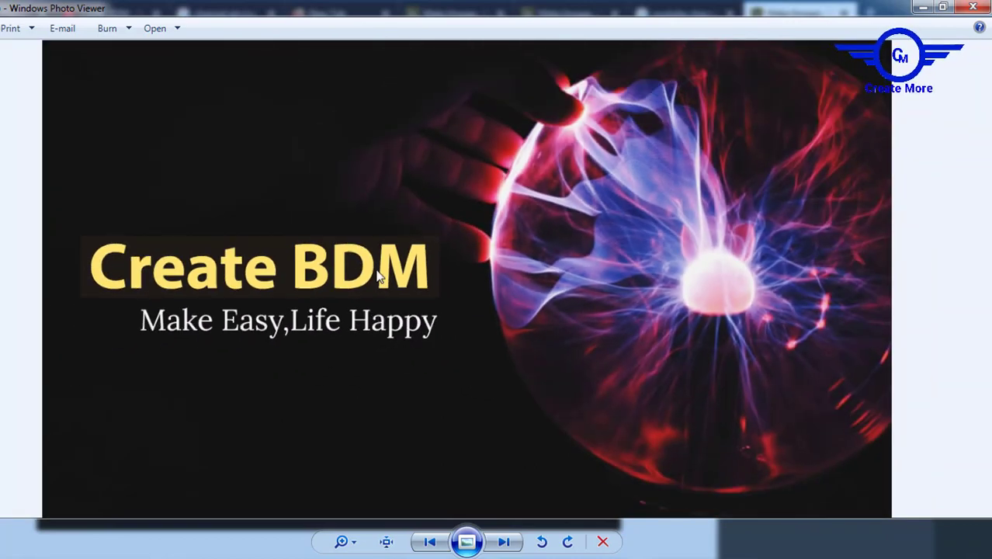
click(985, 8)
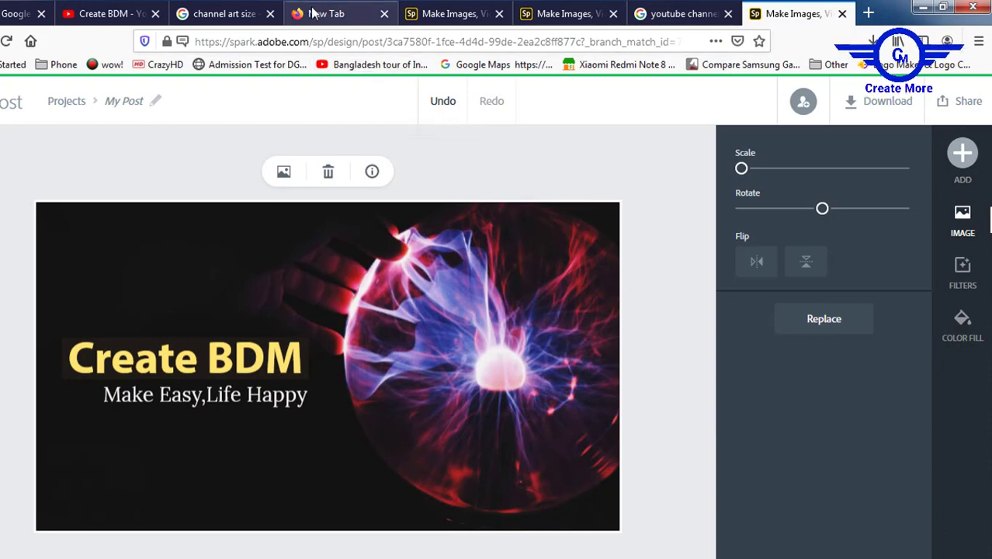
Switch to the Create BDM YouTube channel and upload My Post(1) from the Downloads folder as channel art.
click(112, 13)
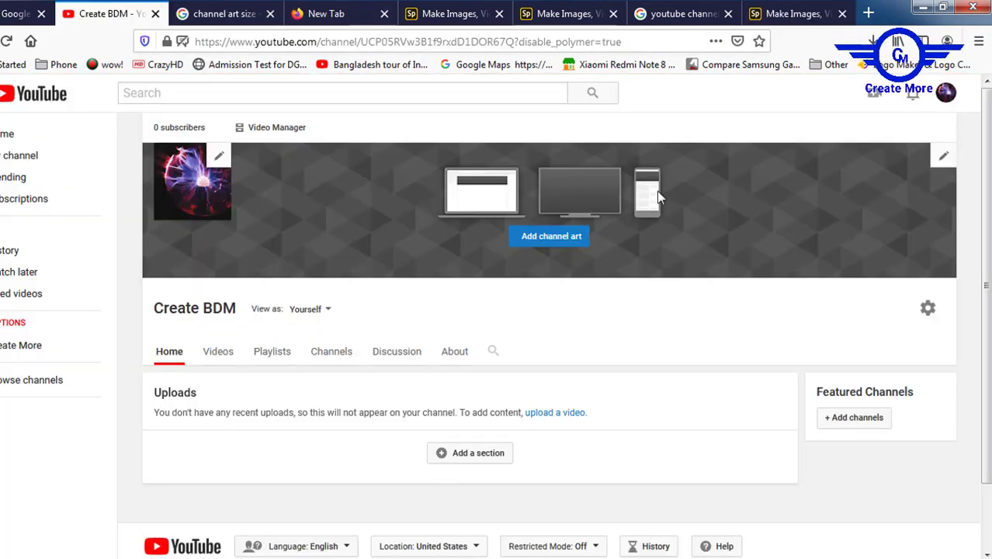
click(551, 239)
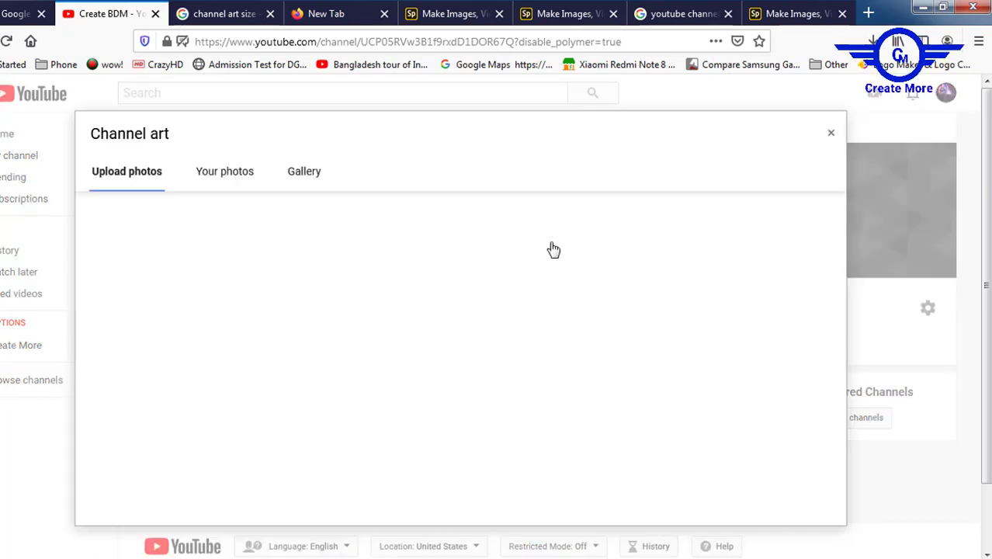
click(463, 358)
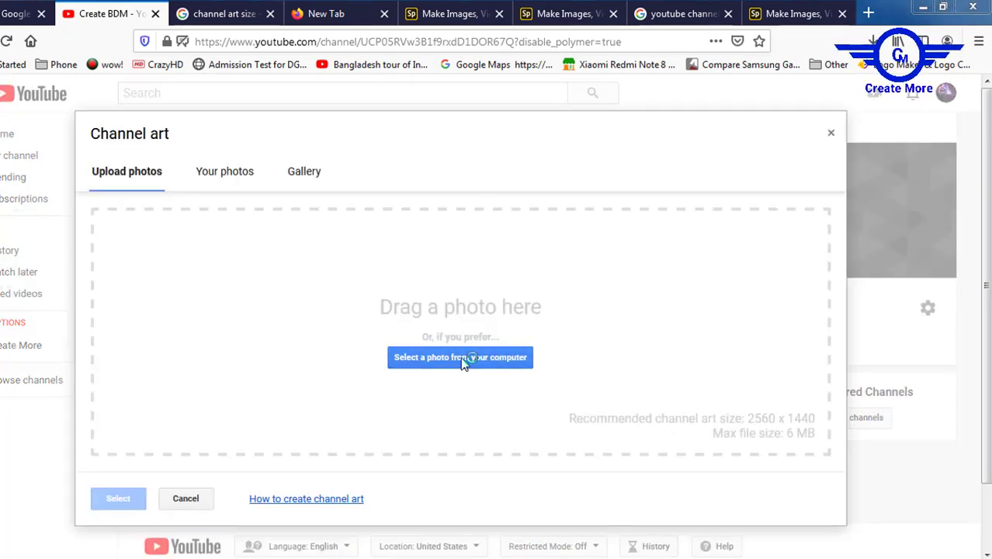
drag(454, 94, 452, 245)
click(392, 143)
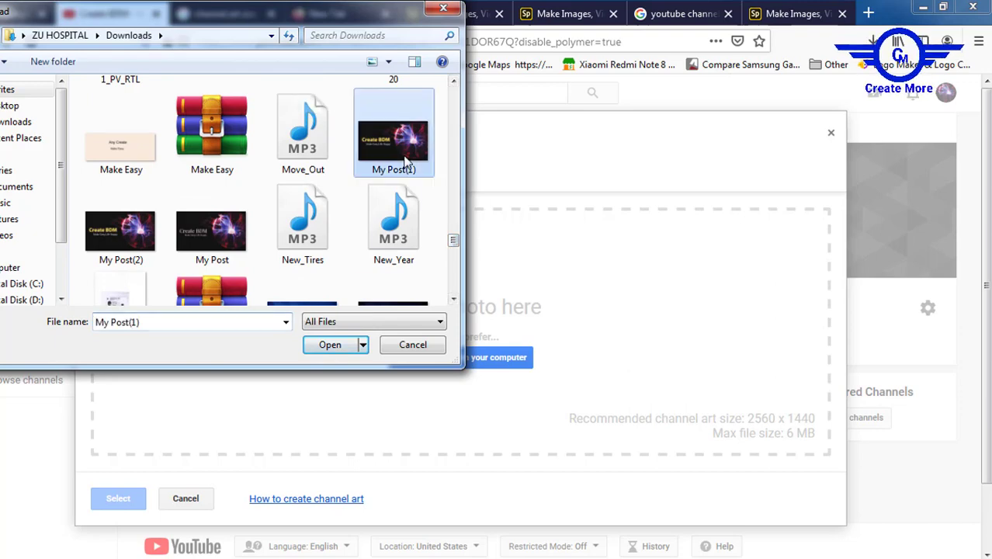
click(362, 345)
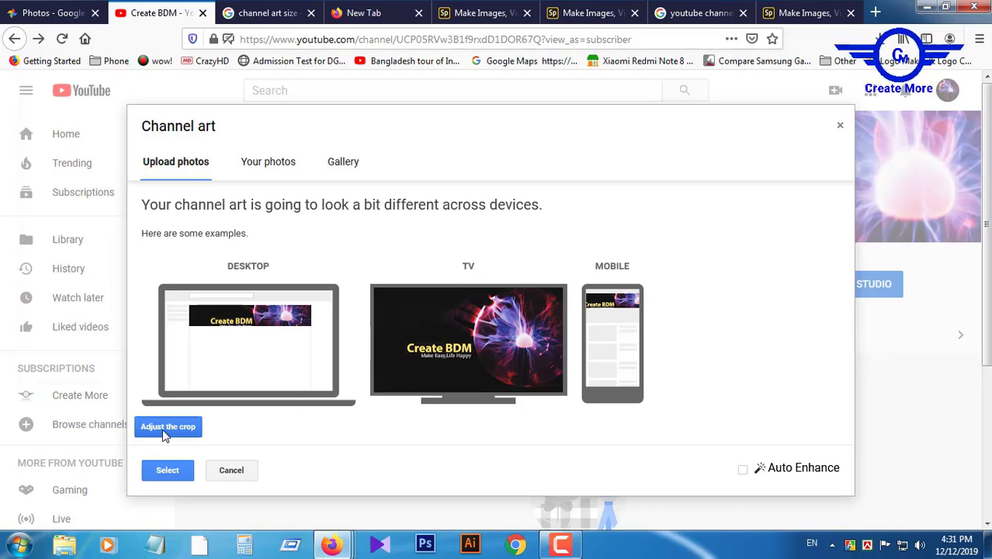
Turn on Auto Enhance, crop the channel art so both text lines fit the visible banner area, and apply it to the channel.
click(743, 471)
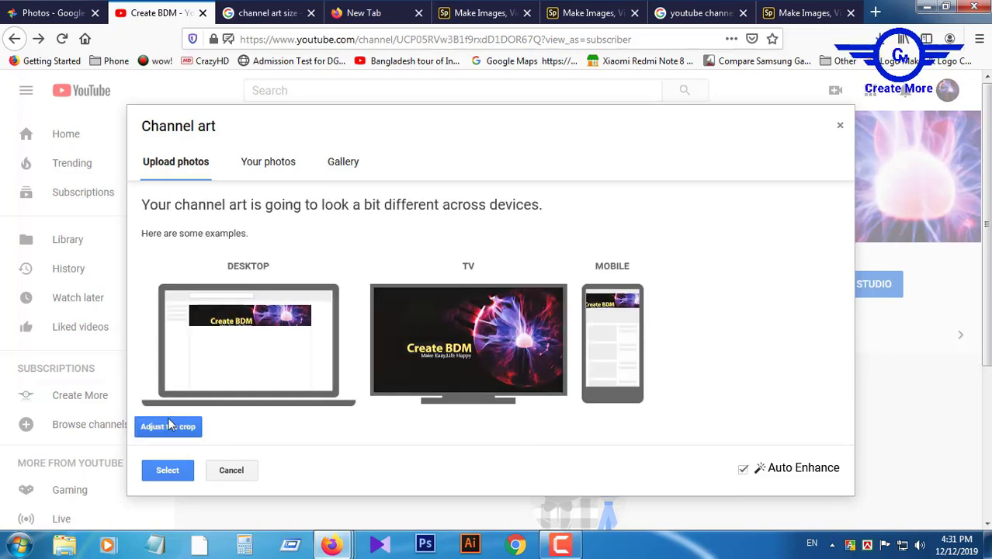
click(169, 426)
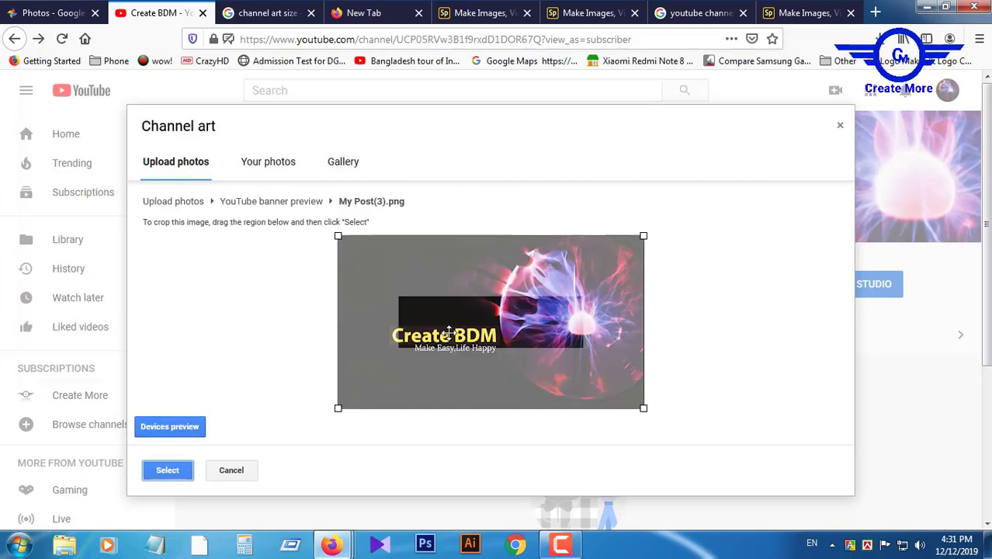
drag(643, 236, 599, 248)
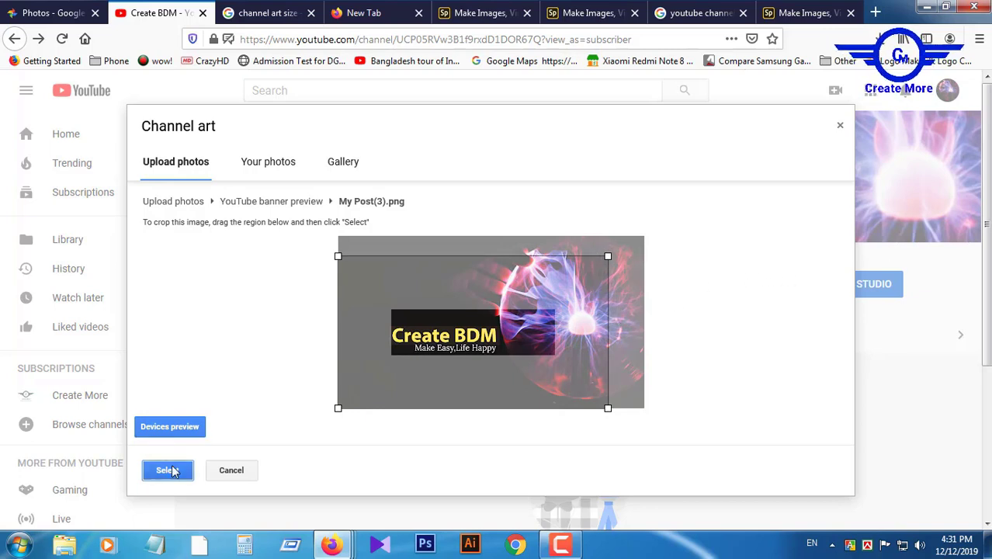
click(177, 428)
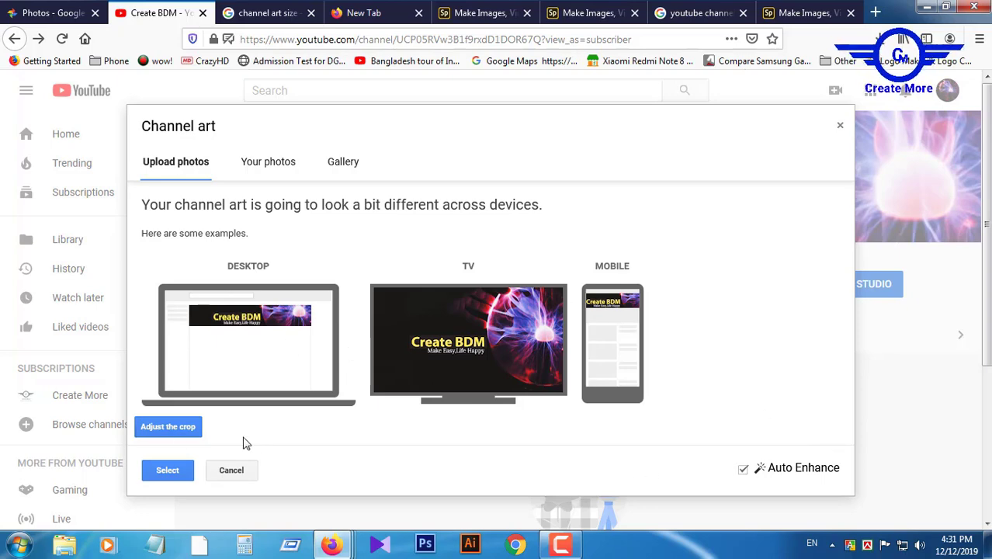
click(168, 470)
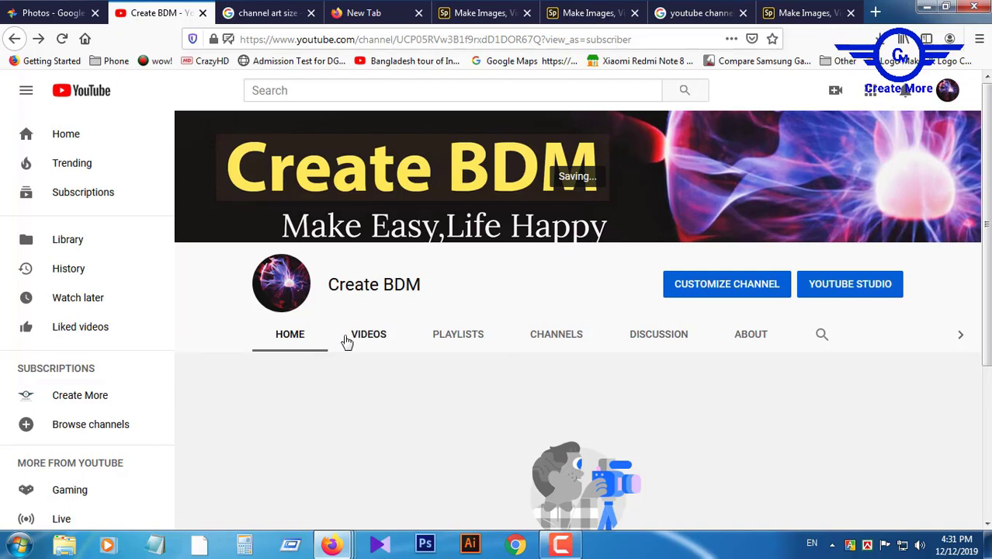